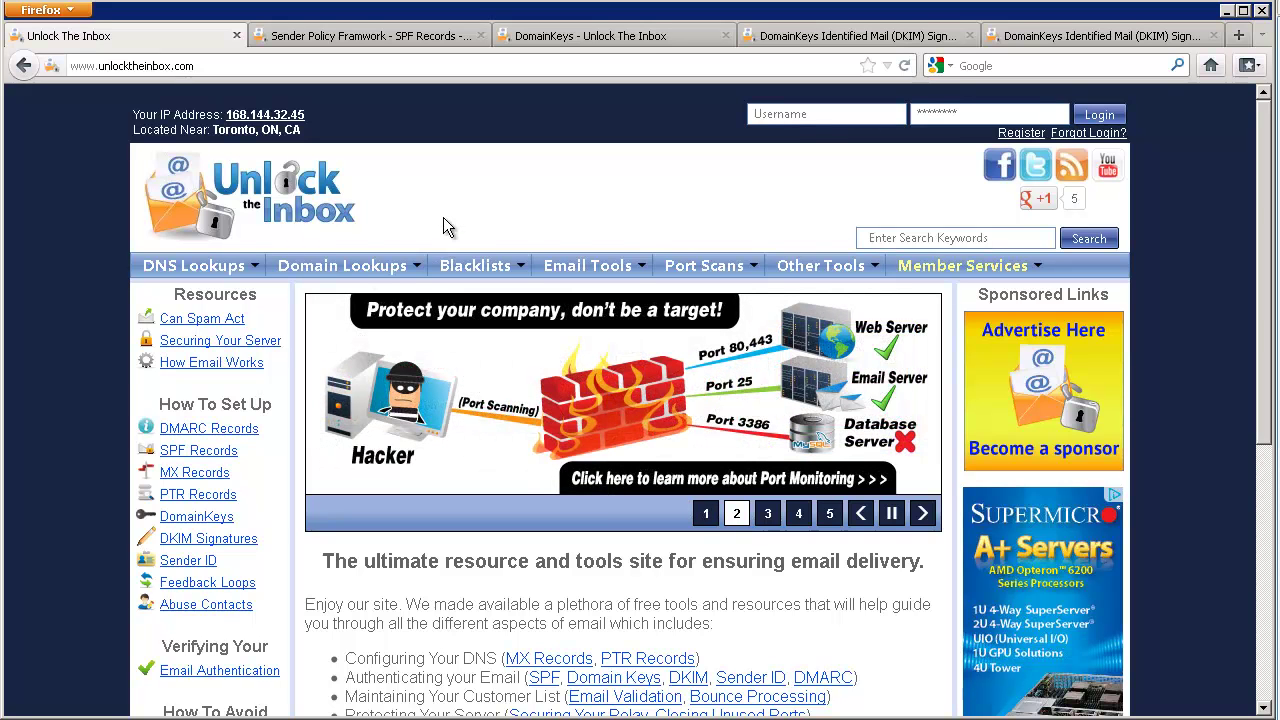
Look up unlocktheinbox.com's MX records, then view its A, CNAME and PTR record results.
click(183, 279)
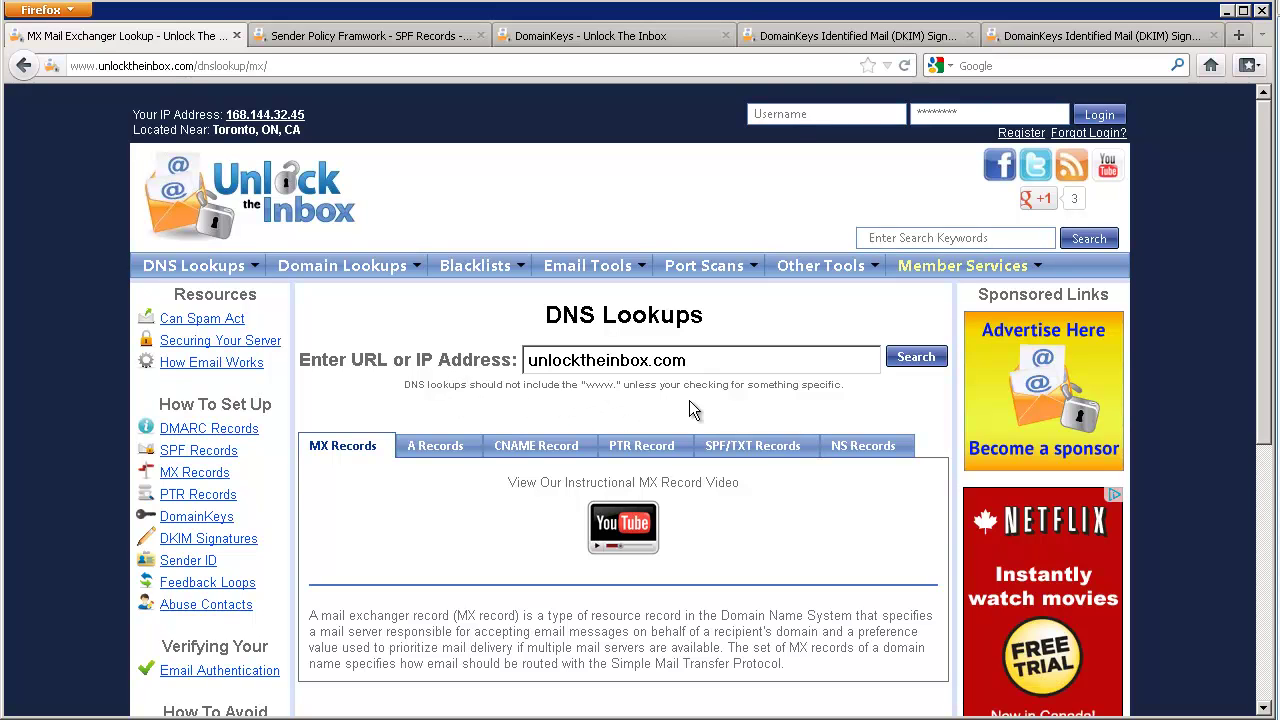
click(938, 358)
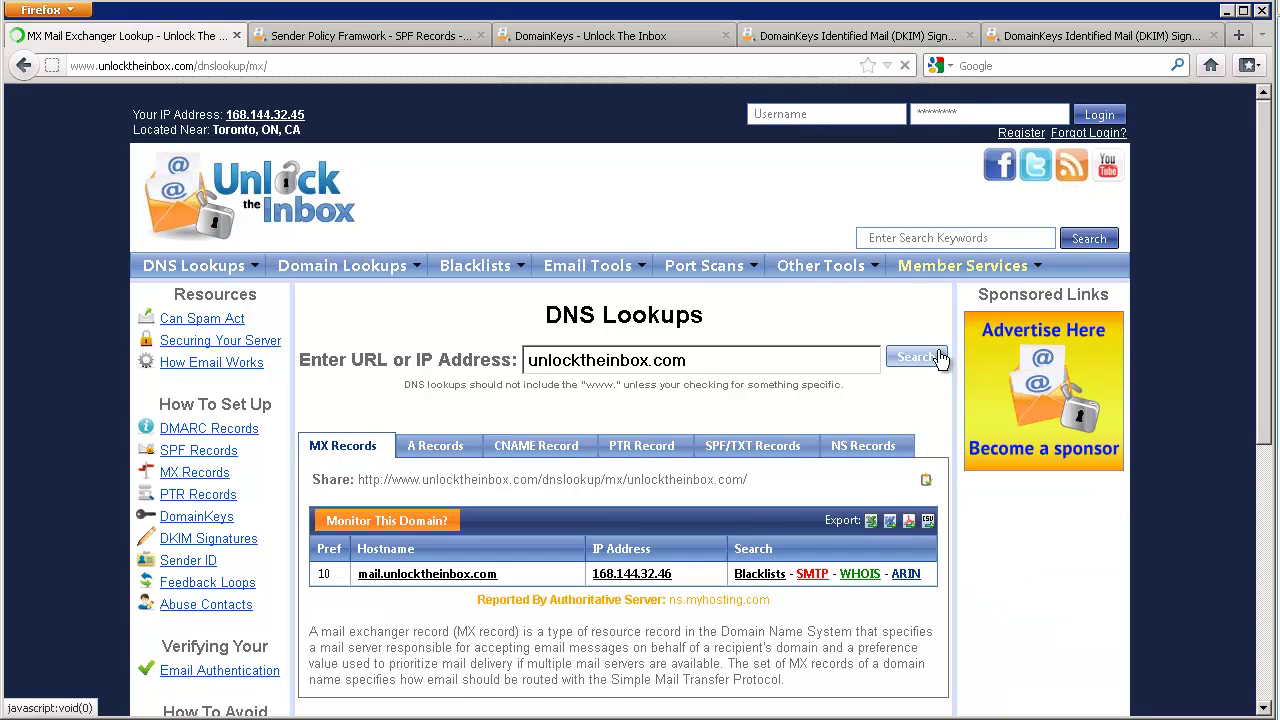
click(424, 456)
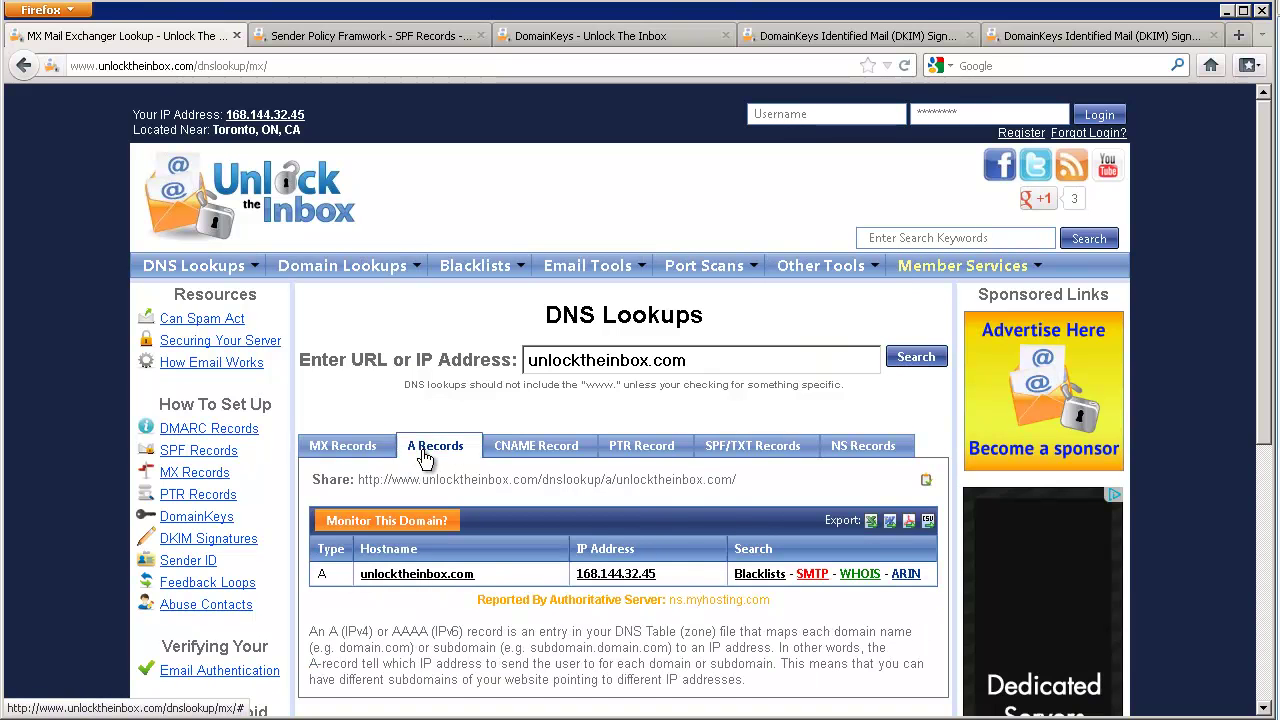
click(552, 449)
click(641, 456)
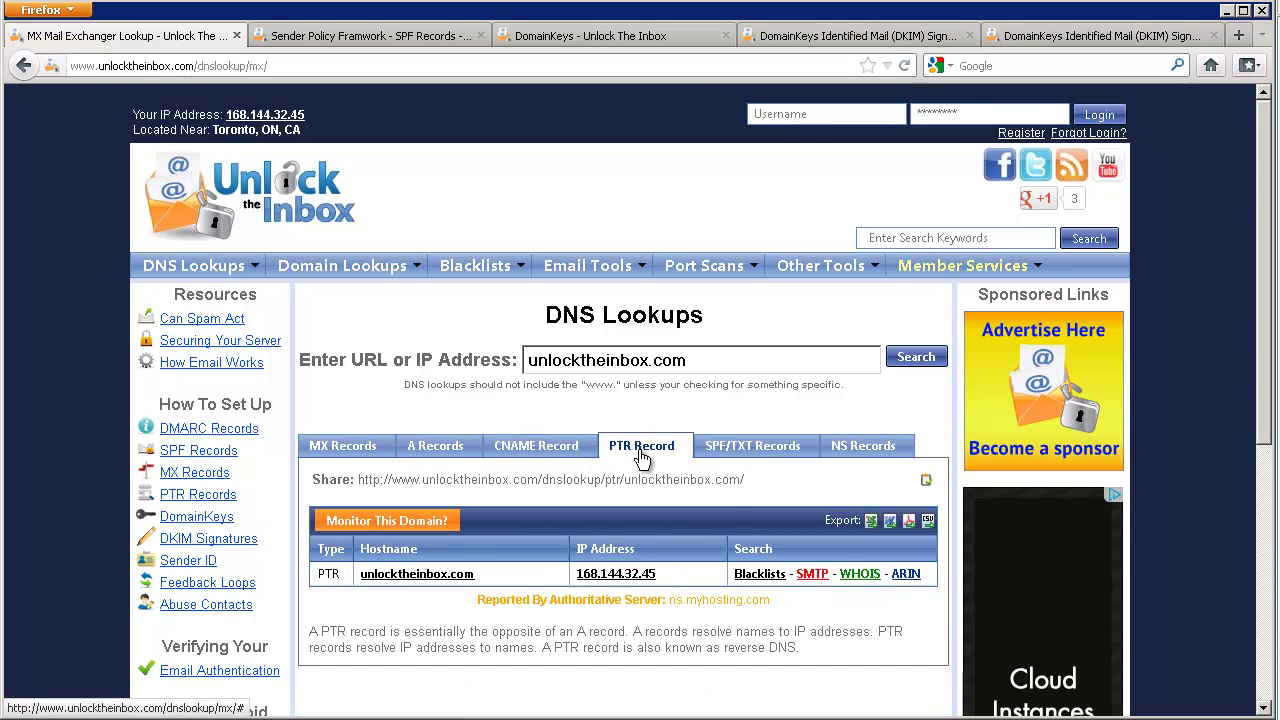
Show the SPF/TXT record for unlocktheinbox.com and scroll to its description.
click(752, 447)
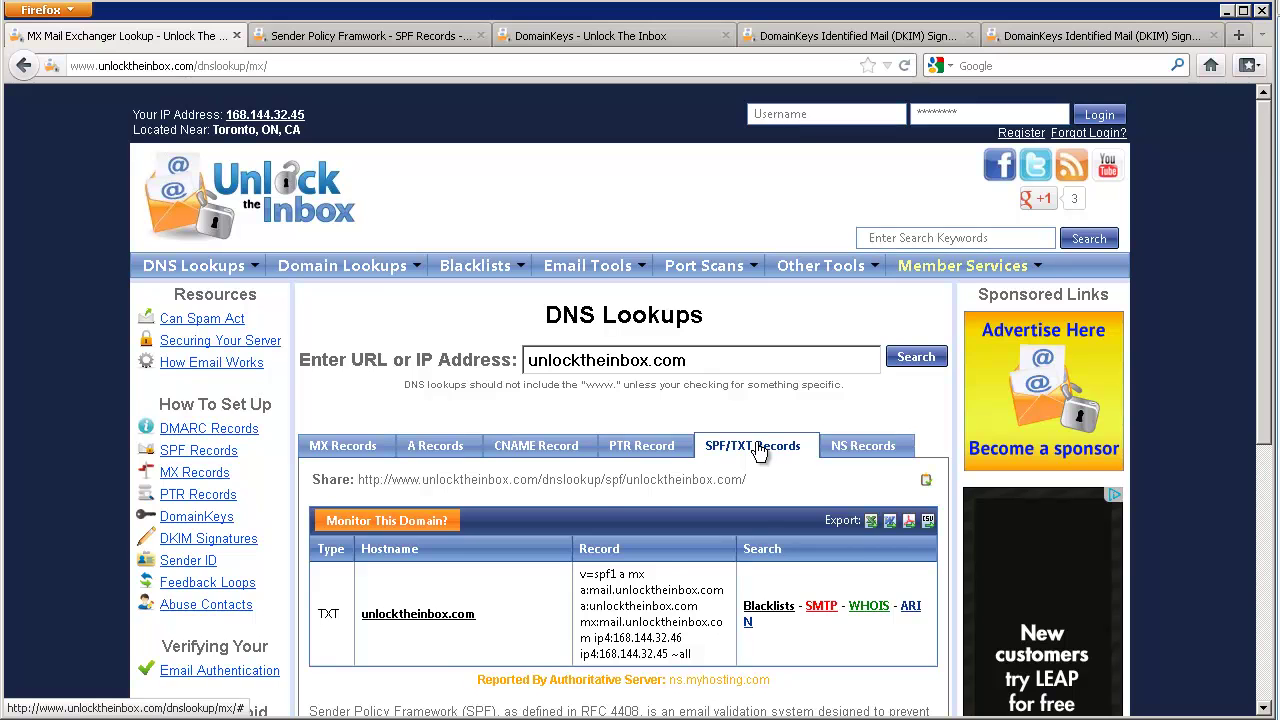
scroll(758, 452, down, 2)
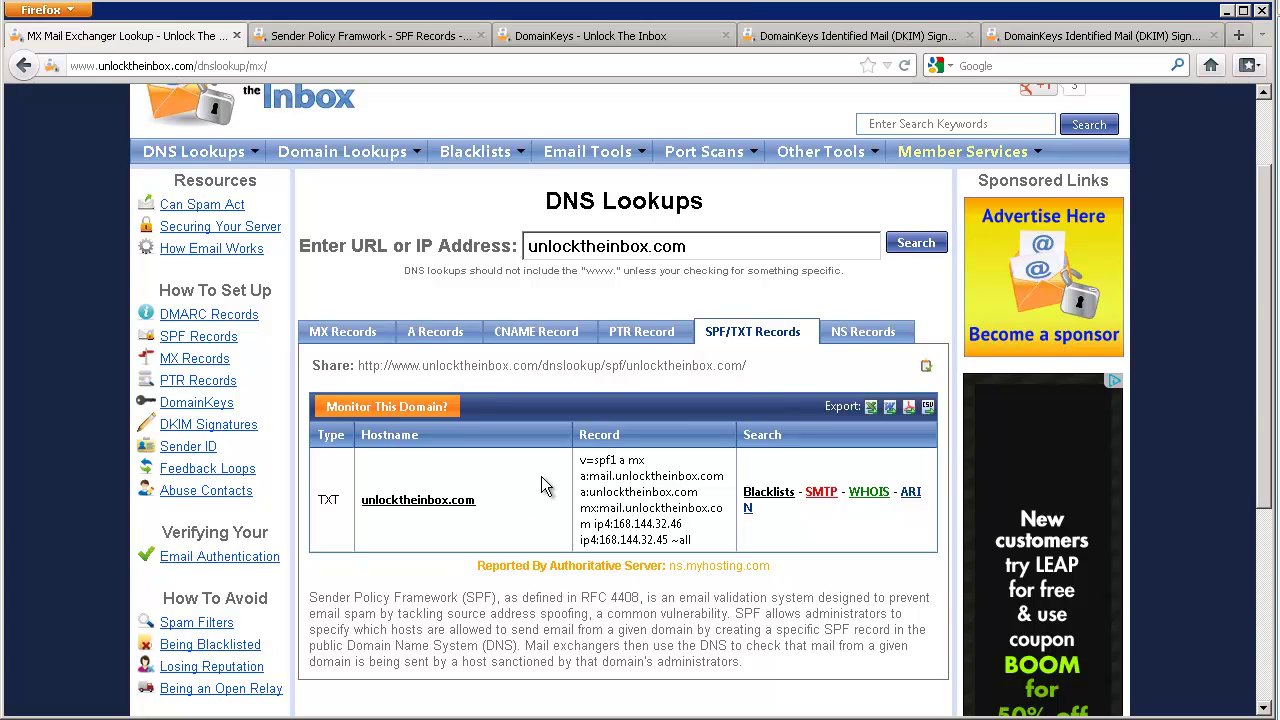
scroll(545, 485, down, 2)
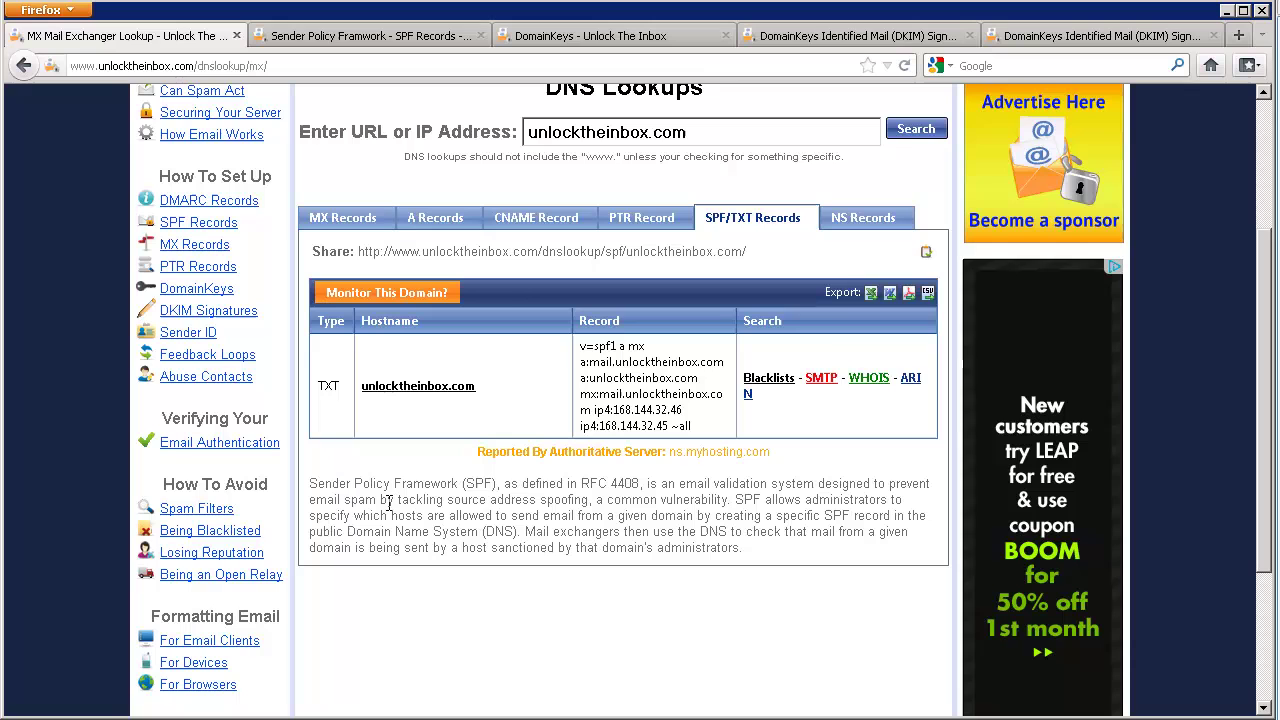
Highlight 'SPF', 'RFC 4408' and 'spoofing' in the SPF description, then clear the highlight.
double_click(480, 486)
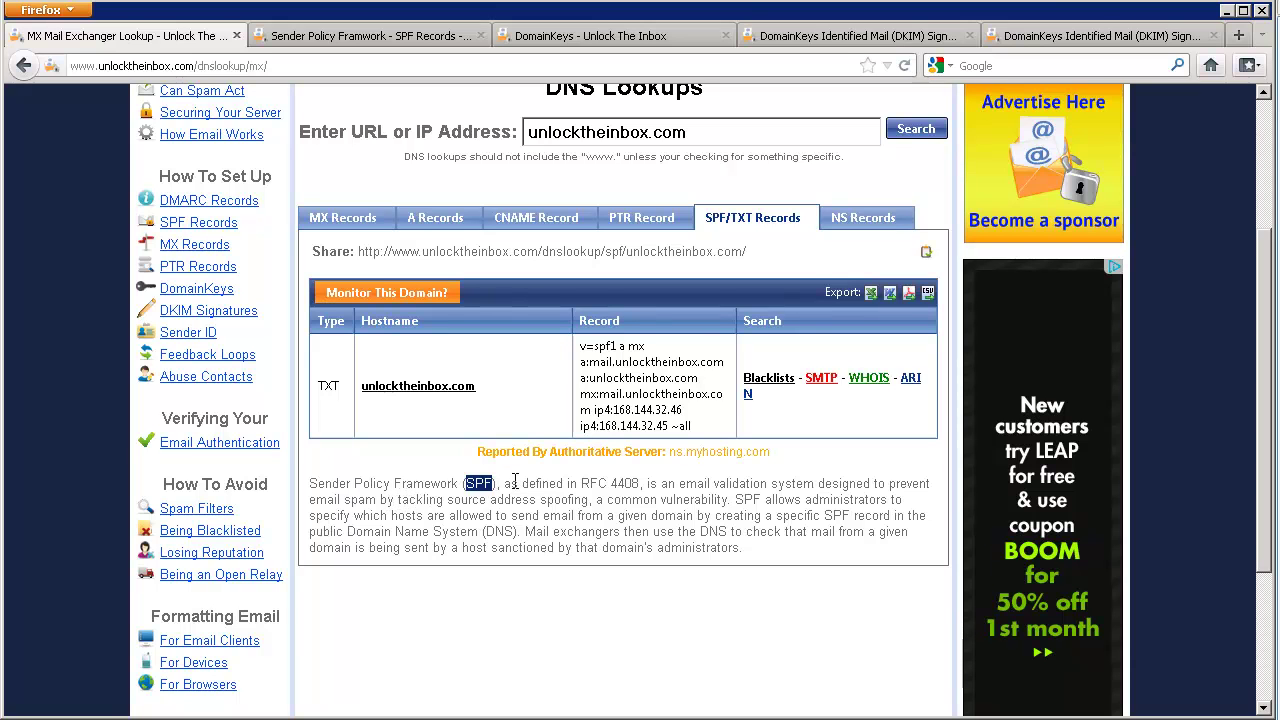
double_click(626, 485)
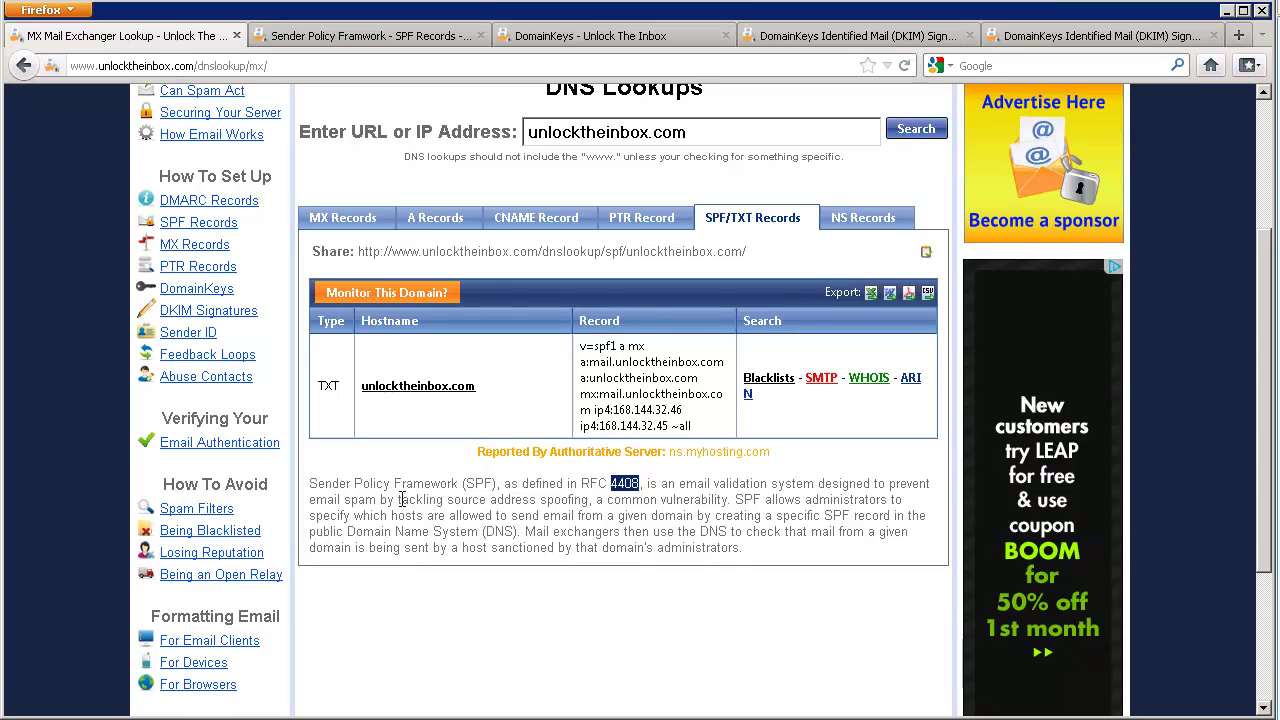
double_click(555, 499)
click(651, 496)
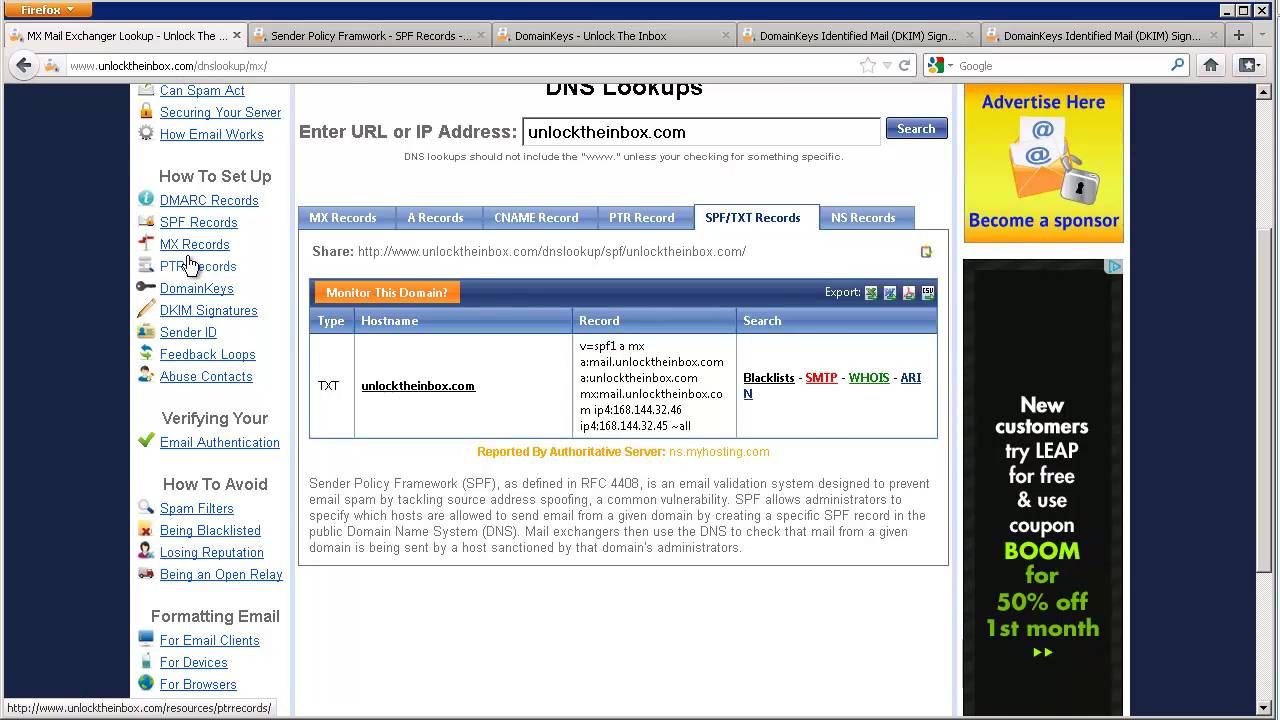
scroll(190, 300, up, 5)
mouse_move(186, 289)
scroll(172, 345, down, 2)
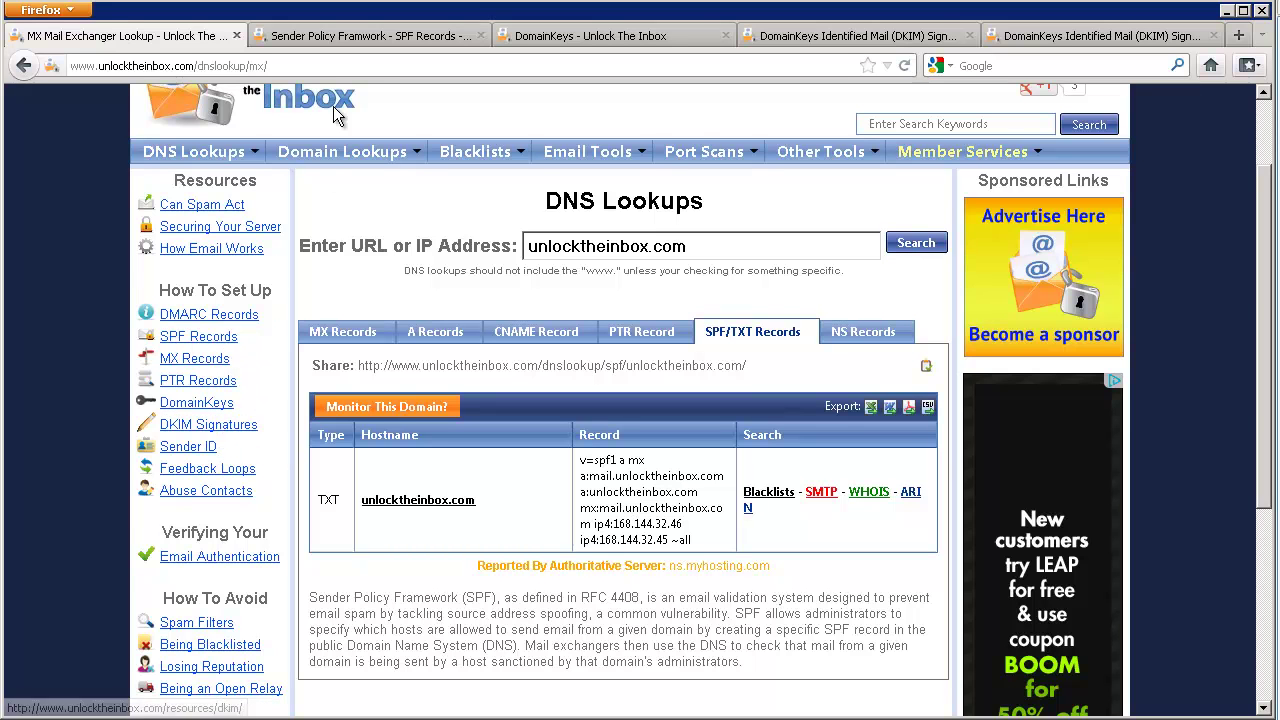
Switch to the 'Sender Policy Framework - SPF Records' tab and read down to 'Generating Your SPF Record'.
click(370, 38)
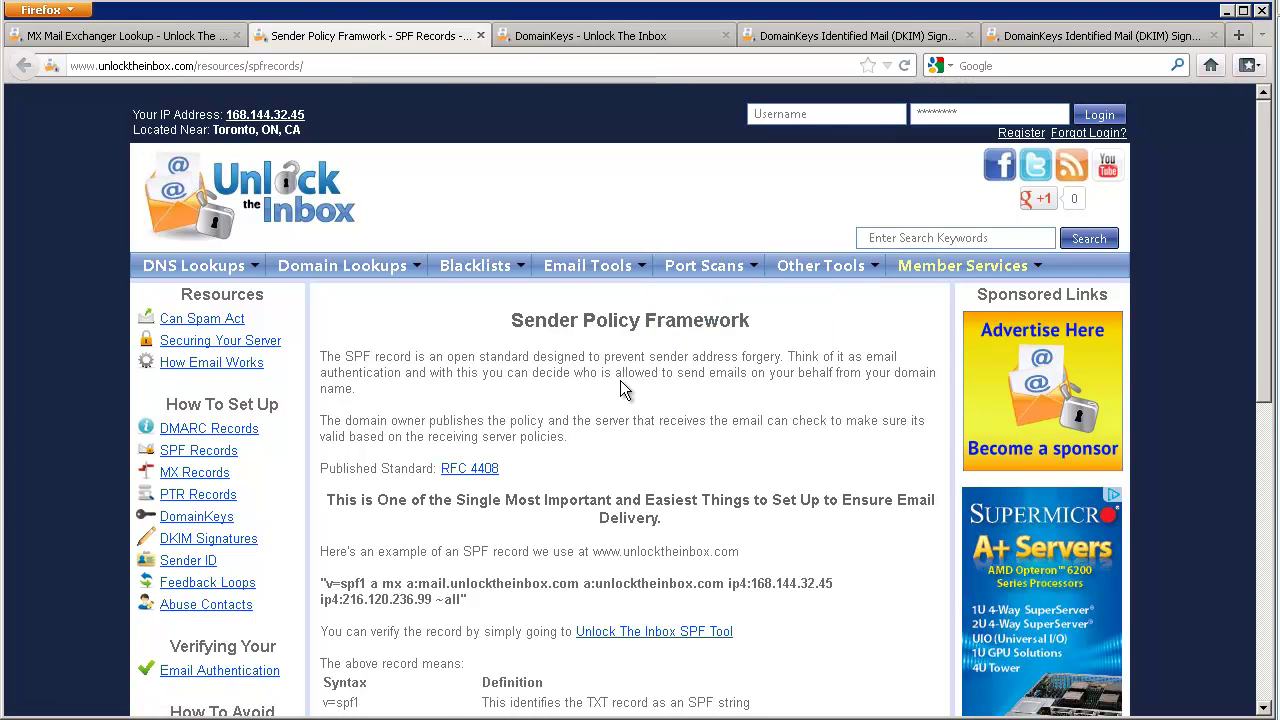
scroll(618, 392, down, 2)
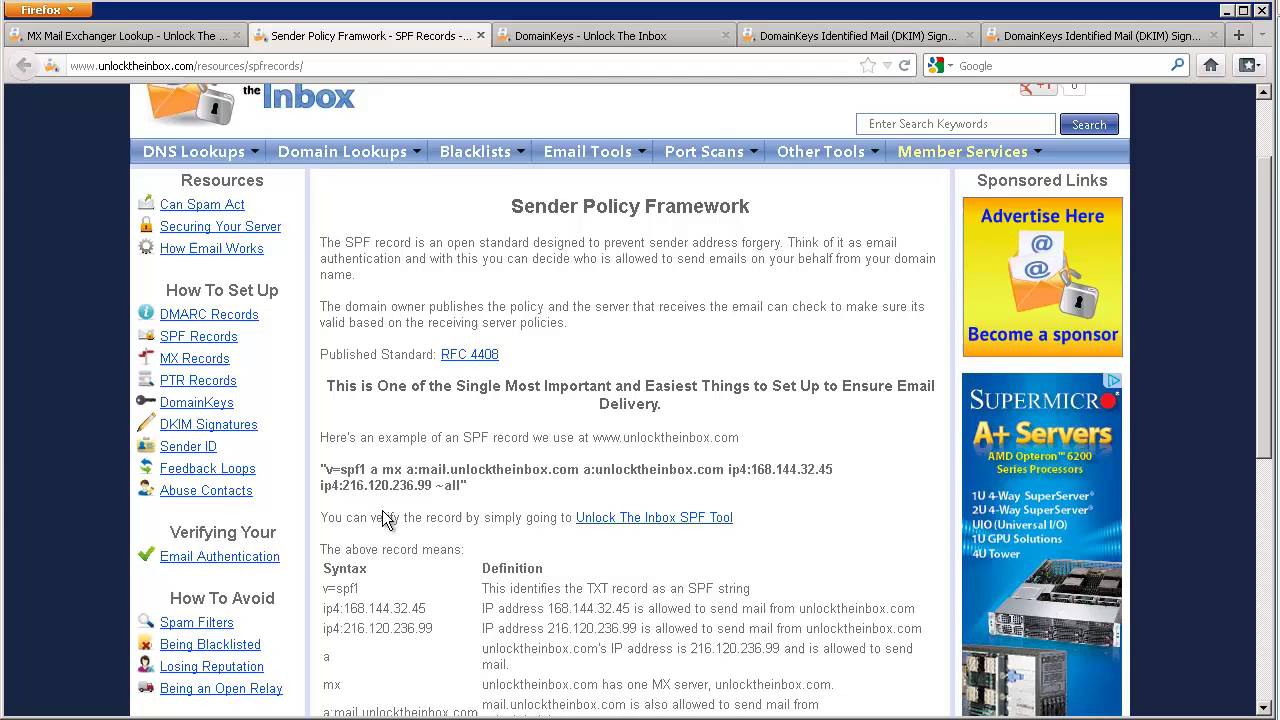
scroll(395, 500, down, 2)
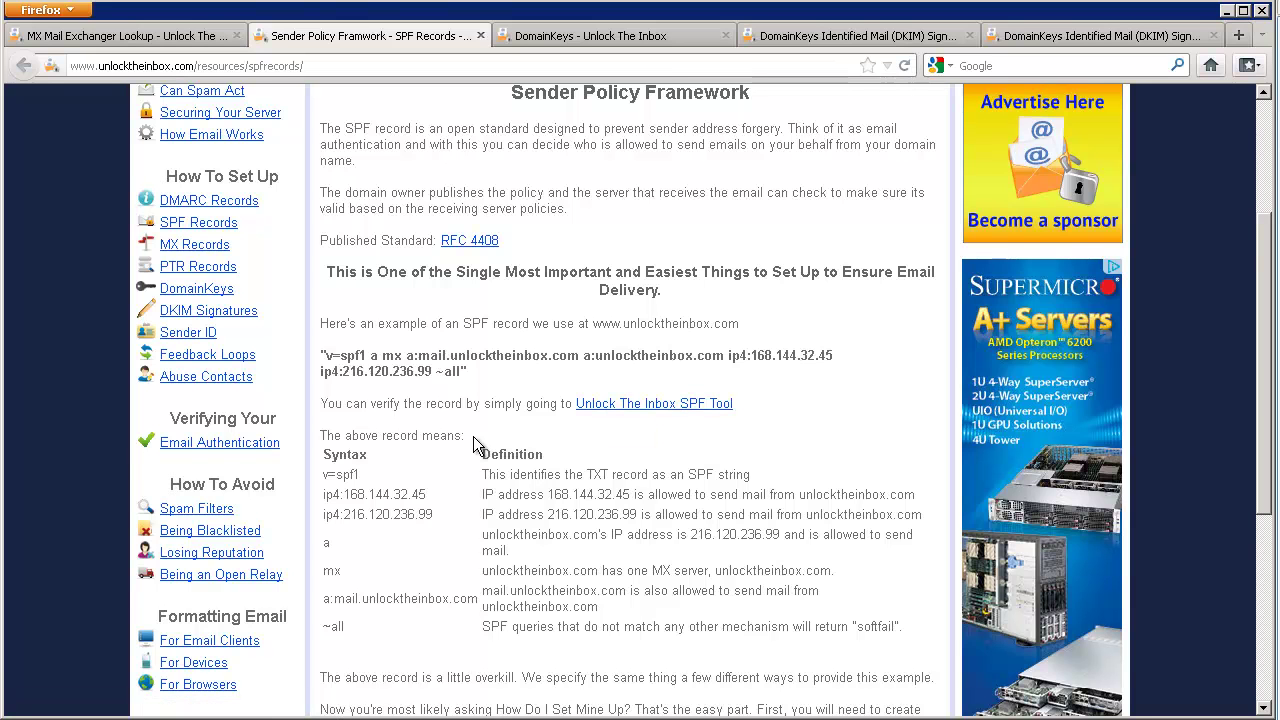
scroll(475, 443, down, 4)
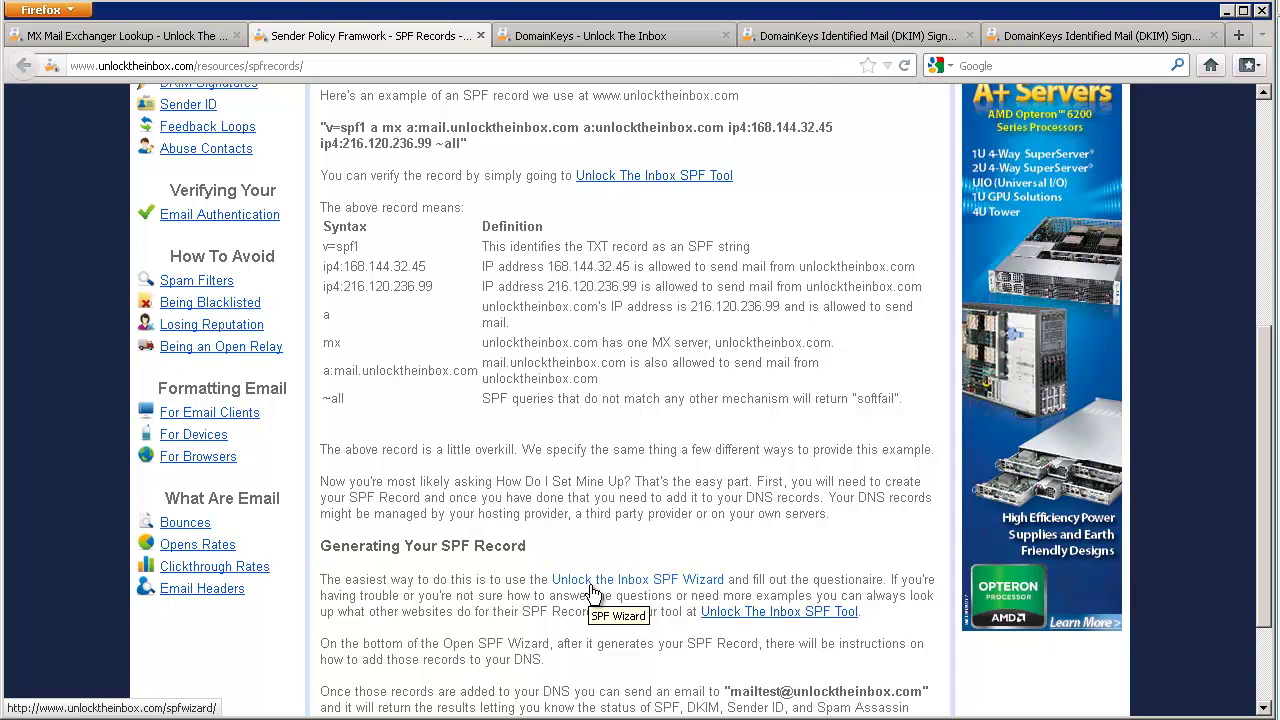
Follow the 'Unlock the Inbox SPF Wizard' link and highlight 'IPv6' in its subtitle.
click(592, 590)
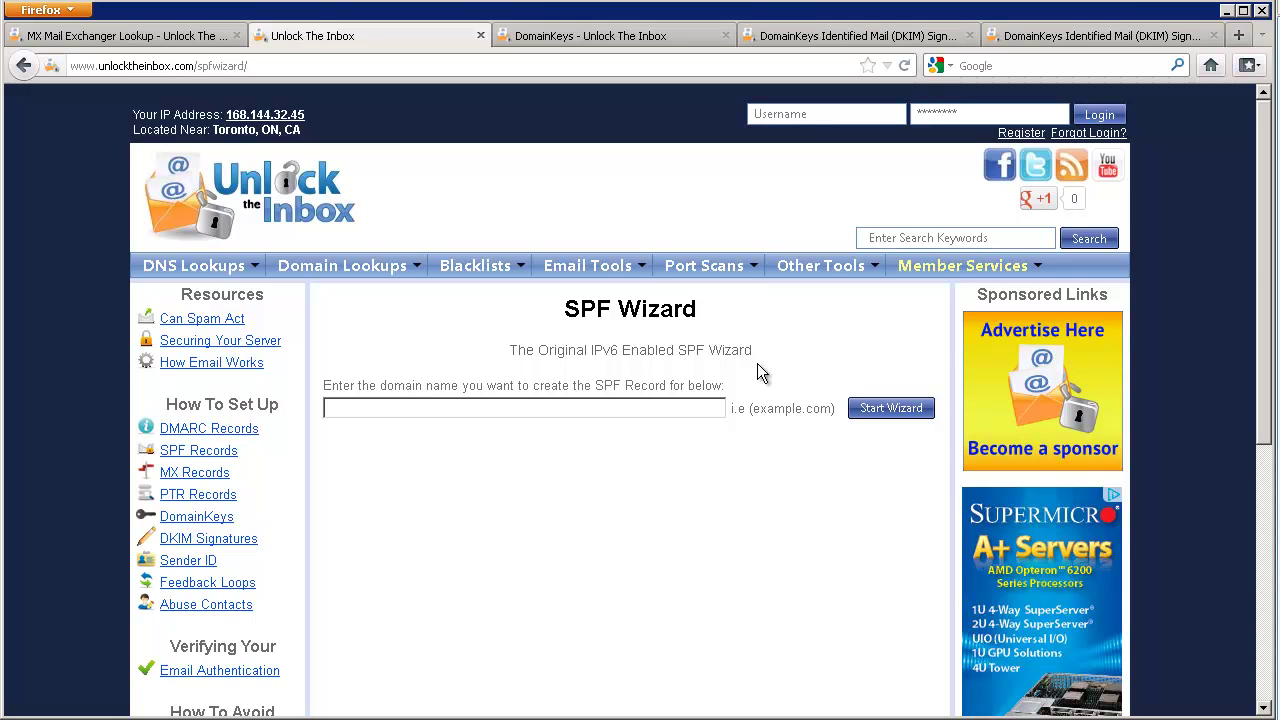
double_click(608, 351)
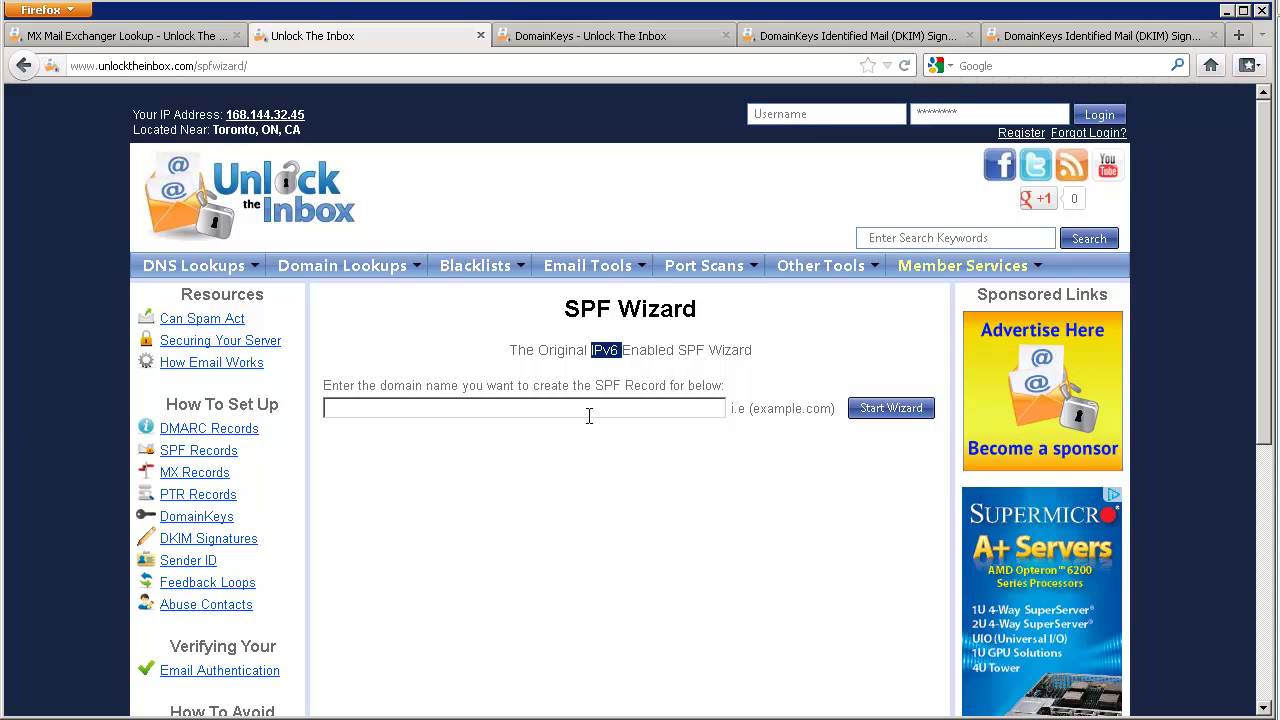
click(564, 460)
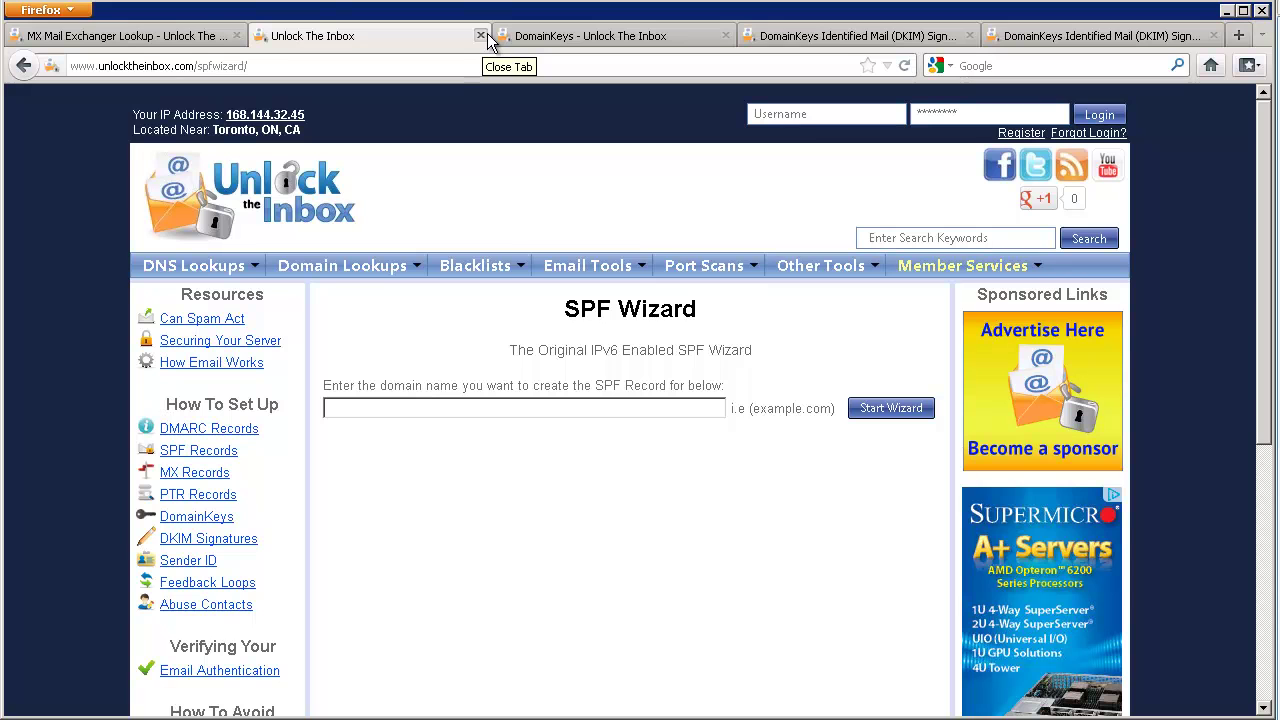
Go back to the Sender Policy Framework page and return to its top.
click(24, 64)
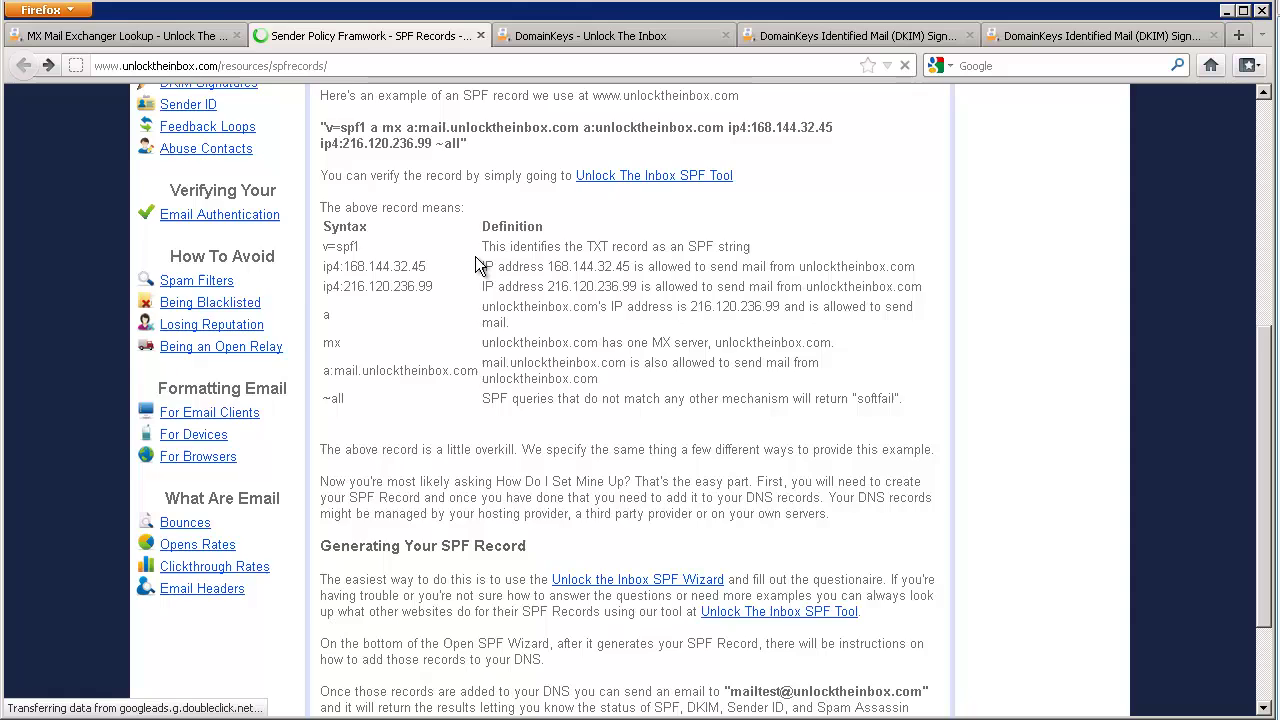
scroll(476, 256, up, 8)
scroll(458, 370, down, 2)
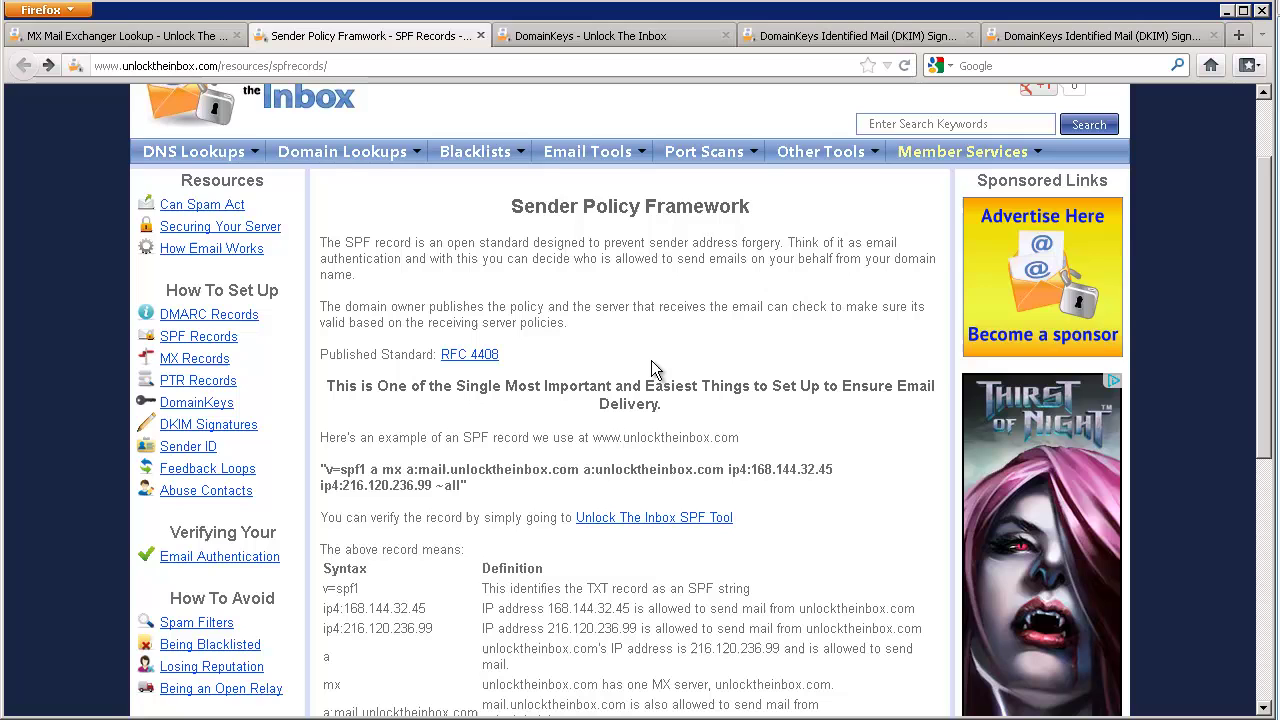
Highlight parts of the Sender Policy Framework heading and first paragraph, then clear them.
mouse_move(512, 206)
mouse_down()
mouse_move(728, 206)
mouse_move(508, 206)
mouse_up()
click(768, 202)
click(526, 246)
mouse_move(320, 242)
mouse_down()
mouse_move(404, 244)
mouse_move(320, 240)
mouse_move(371, 258)
mouse_move(307, 248)
mouse_up()
click(393, 292)
click(375, 290)
click(380, 285)
click(371, 265)
click(380, 285)
click(373, 265)
click(480, 37)
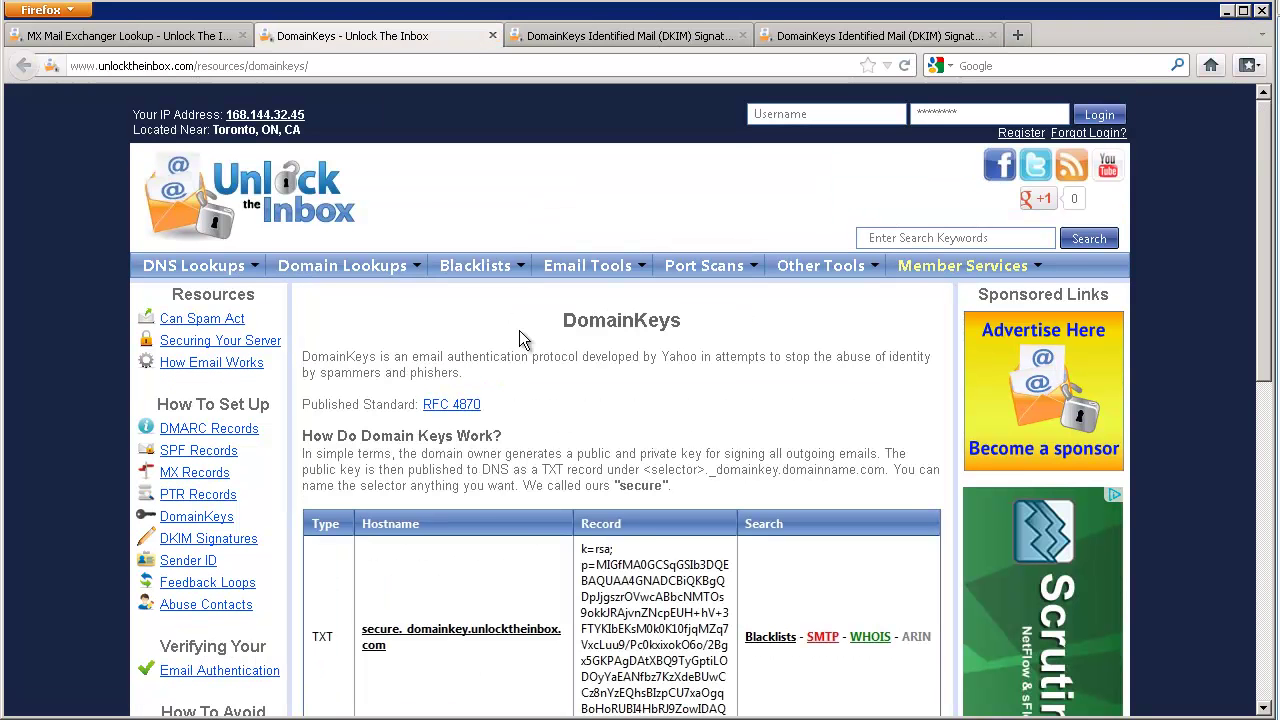
scroll(631, 397, down, 2)
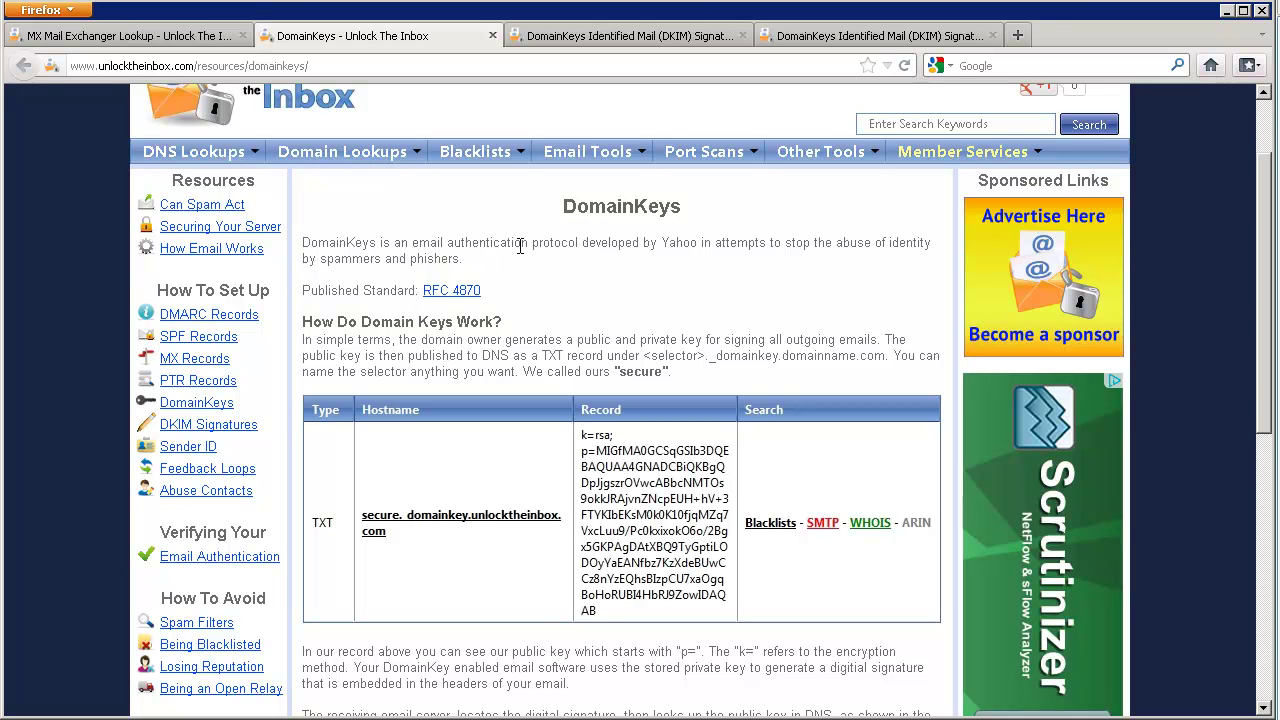
double_click(679, 242)
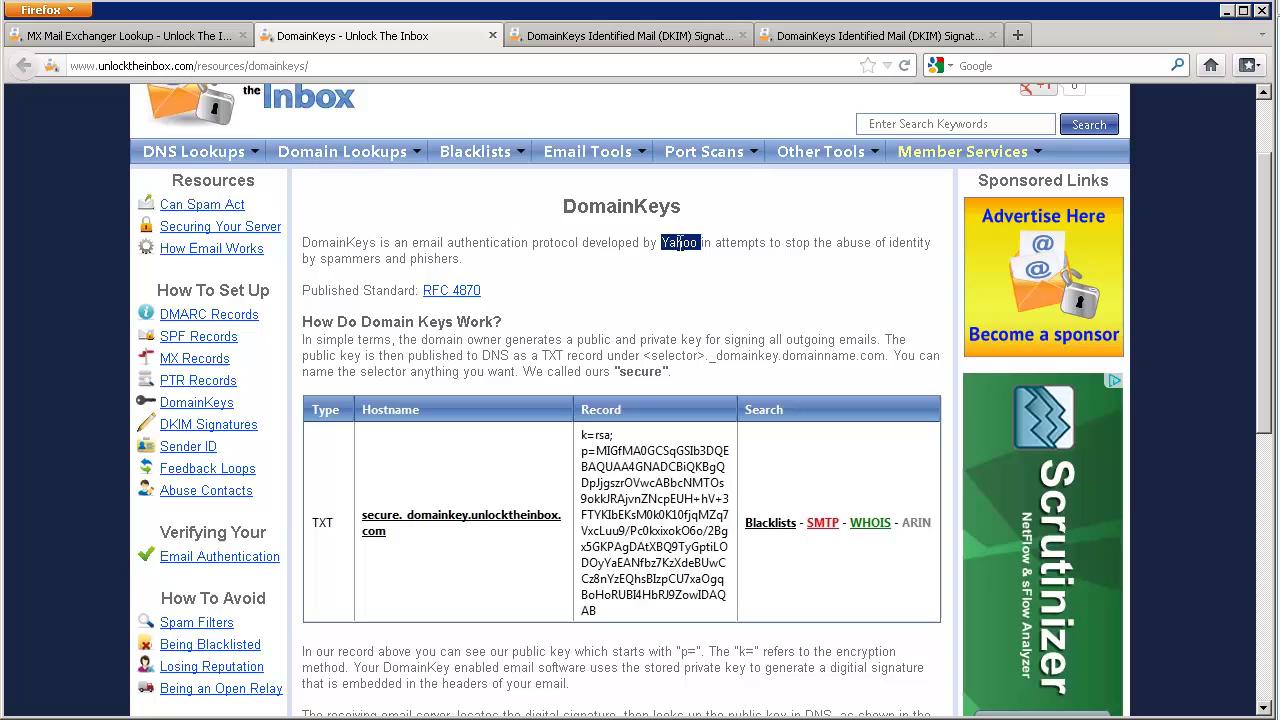
triple_click(779, 309)
click(779, 309)
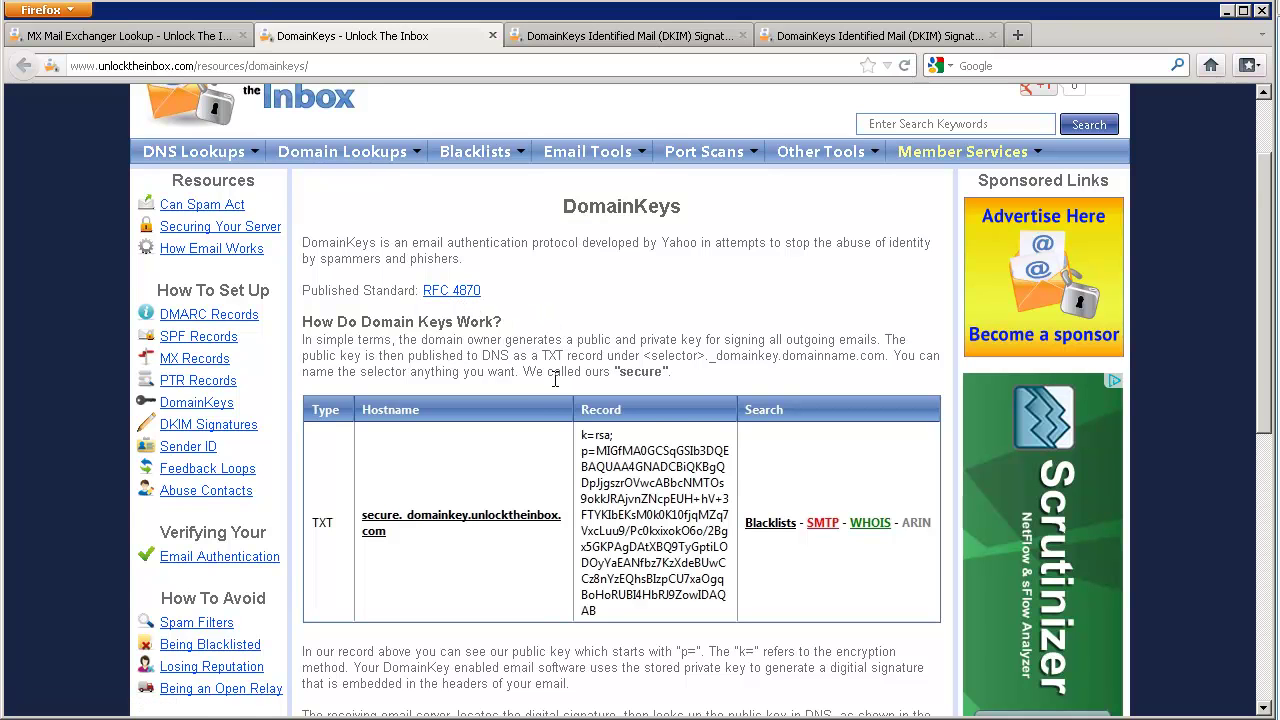
scroll(524, 397, down, 4)
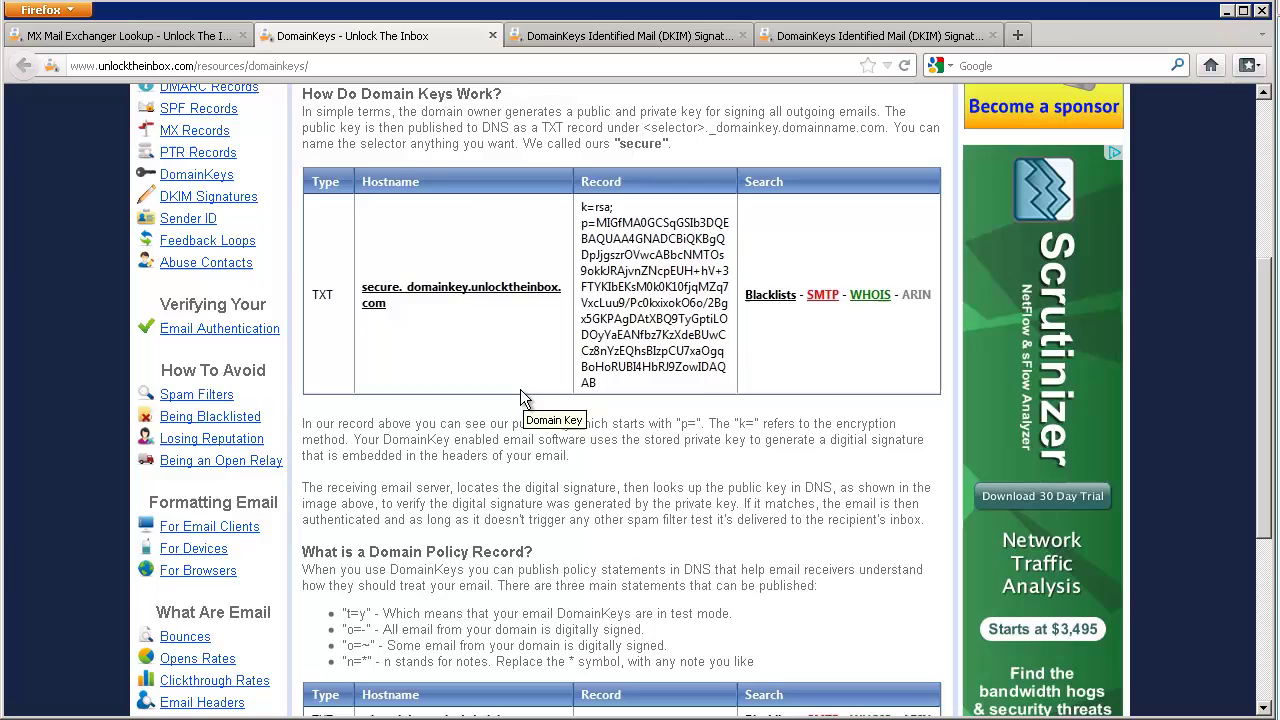
scroll(500, 393, up, 2)
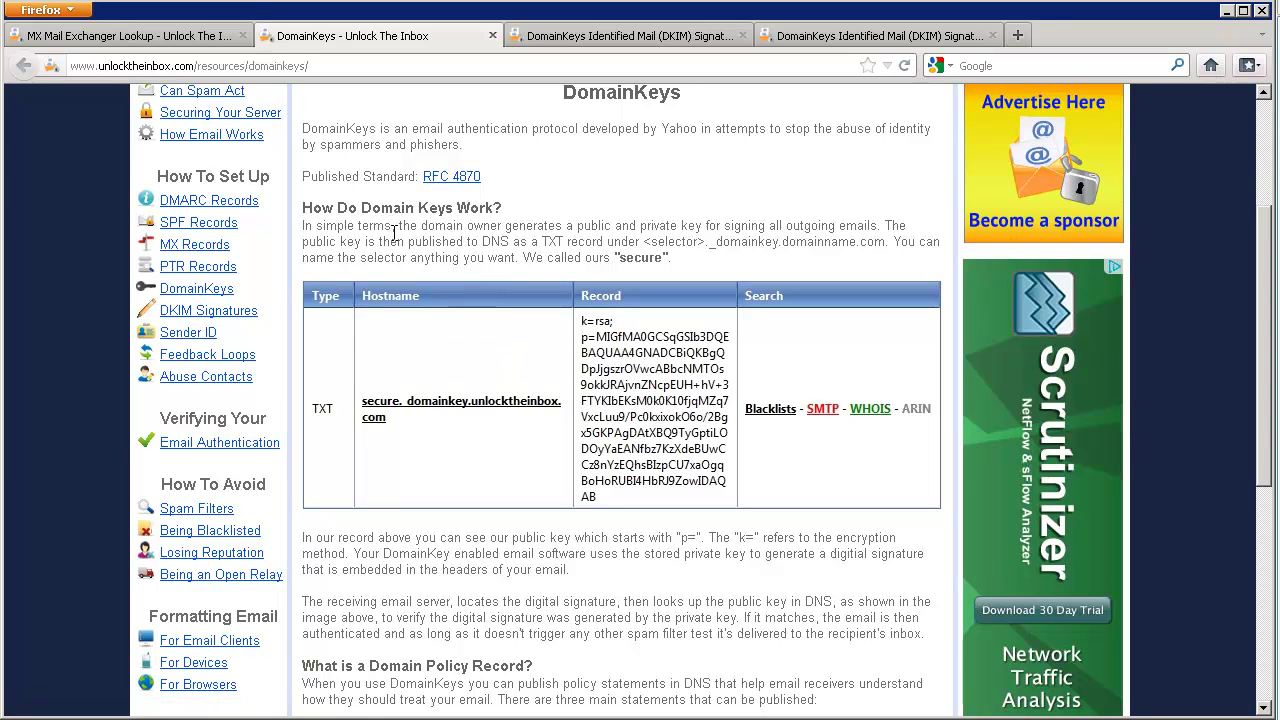
drag(403, 232, 676, 232)
click(680, 232)
double_click(410, 243)
click(496, 250)
drag(644, 242, 707, 247)
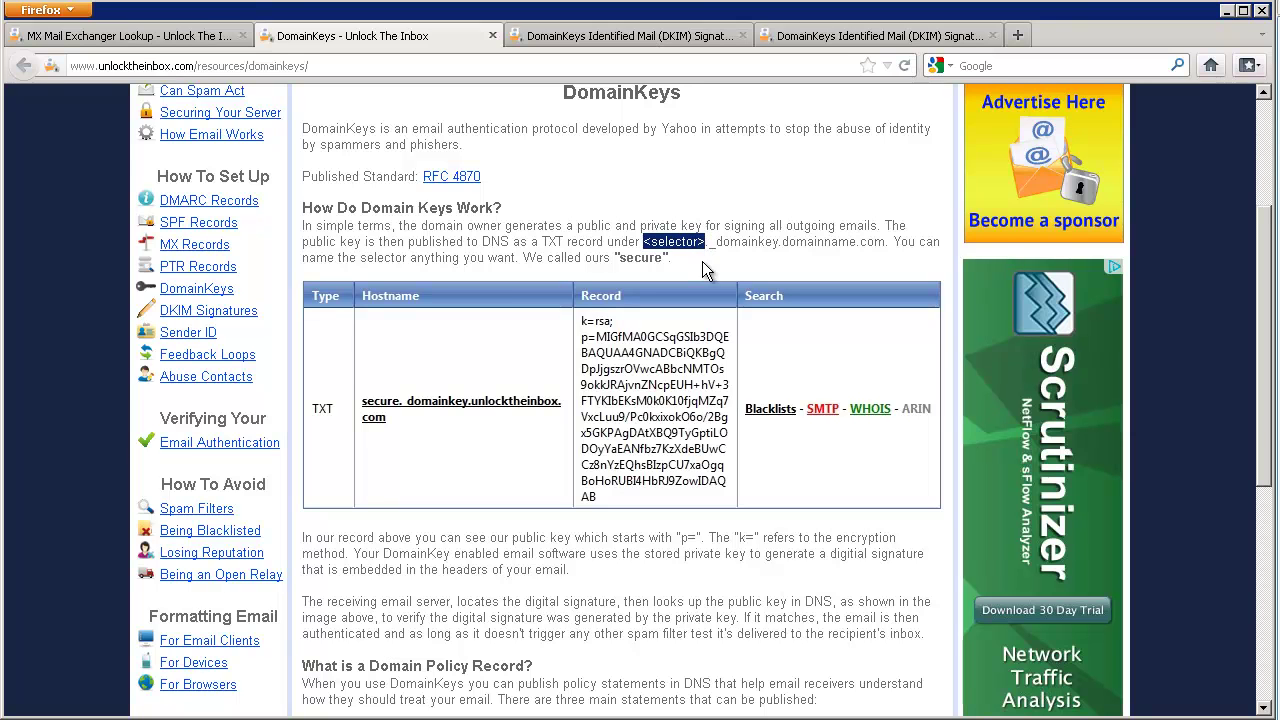
click(706, 262)
double_click(675, 246)
click(708, 256)
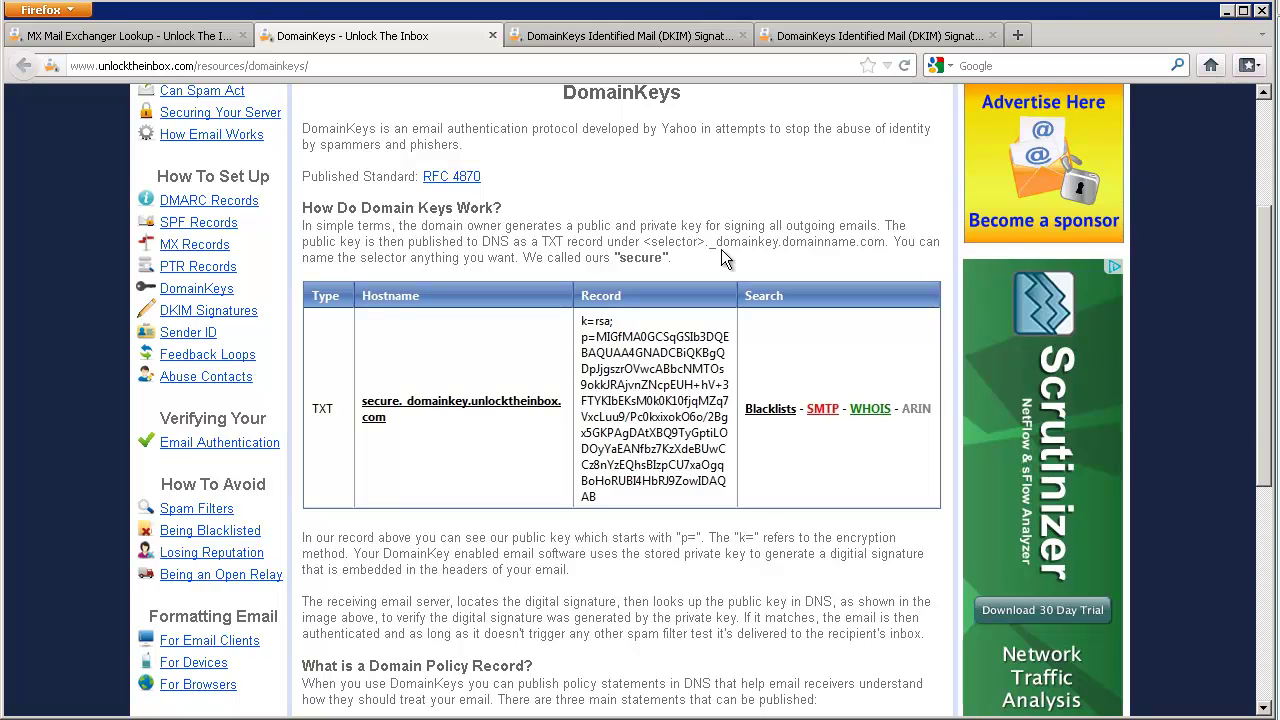
double_click(836, 246)
double_click(873, 244)
Close the DomainKeys tab and highlight 'DKIM' and 'RFC 4871' on the DKIM Signatures page.
click(493, 37)
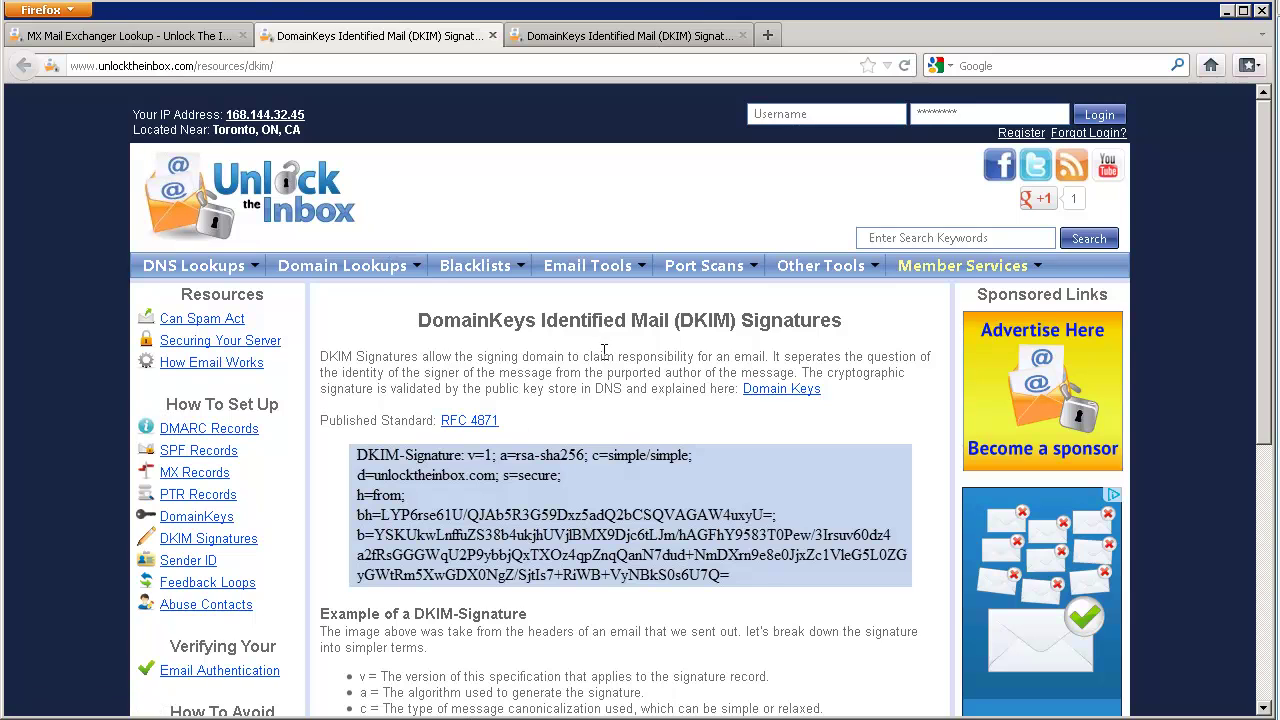
scroll(603, 358, down, 2)
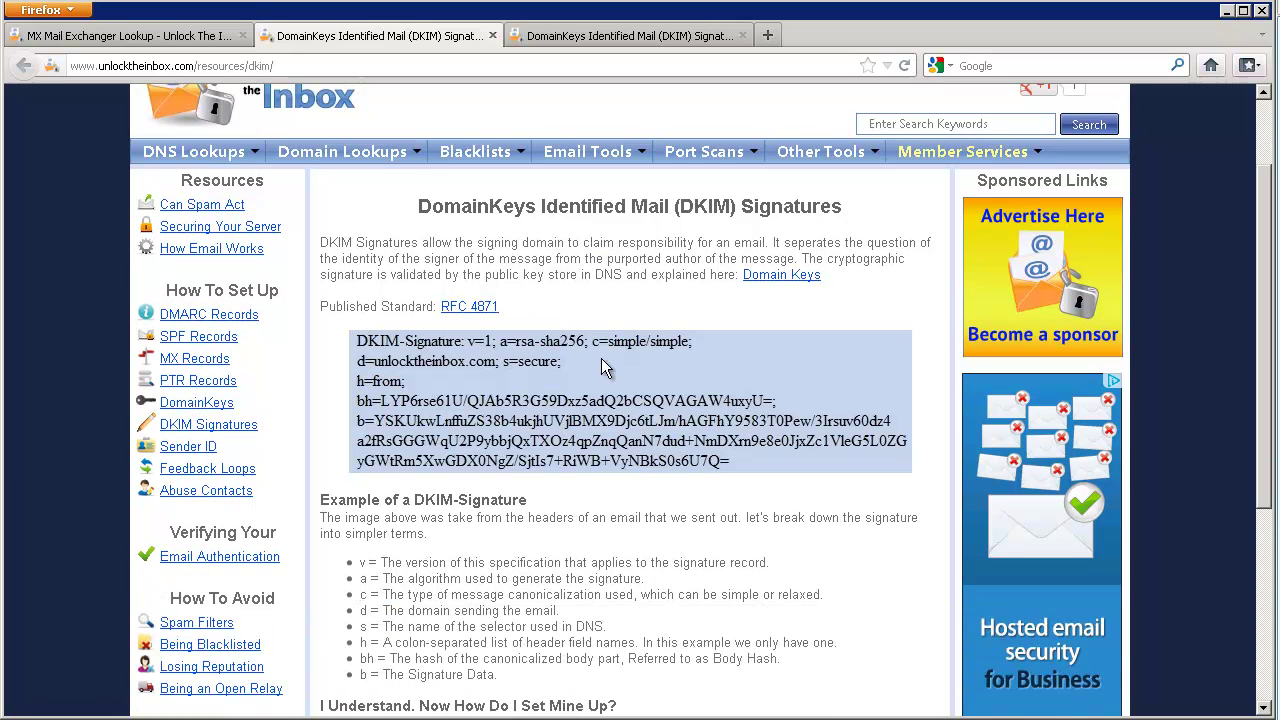
double_click(698, 207)
click(616, 249)
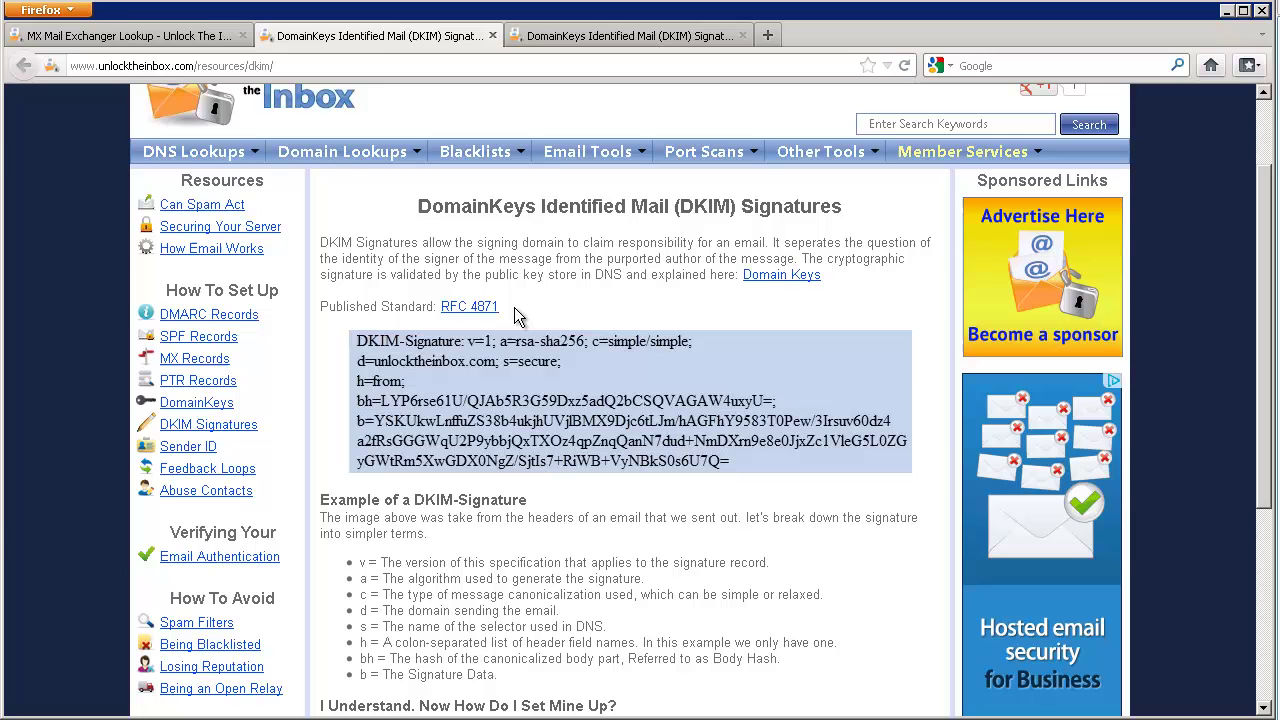
drag(500, 307, 427, 307)
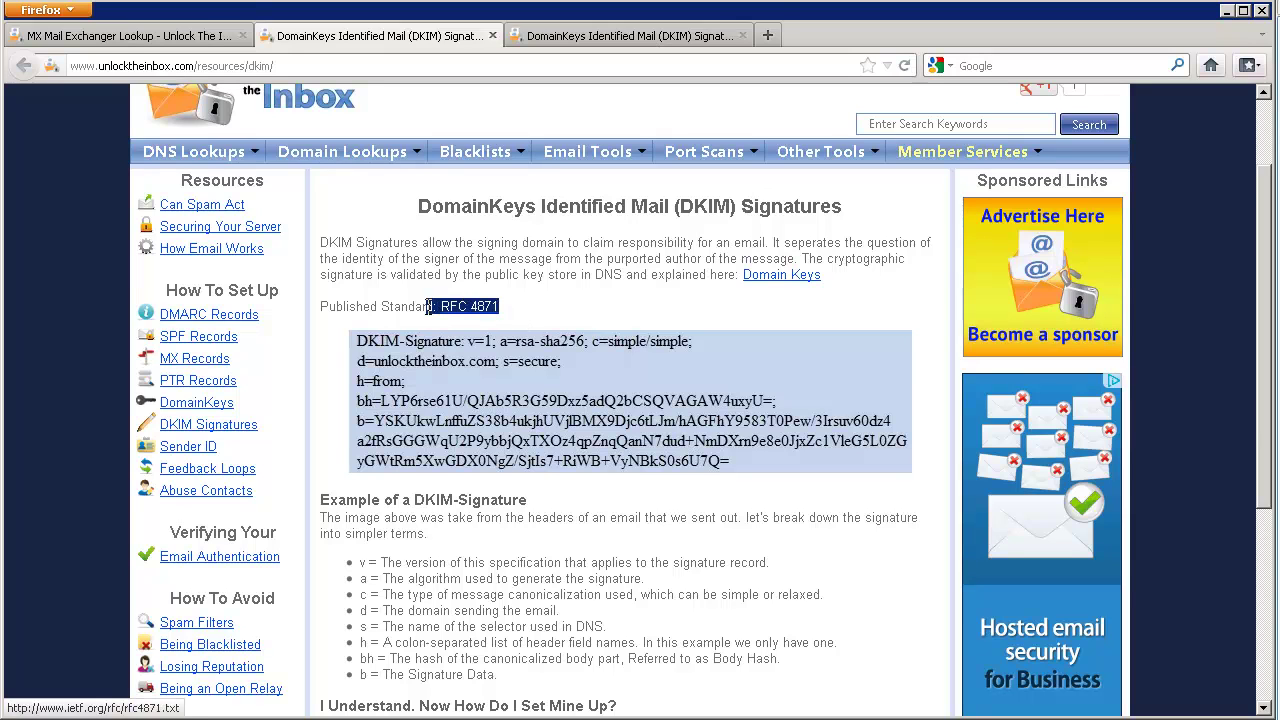
click(375, 317)
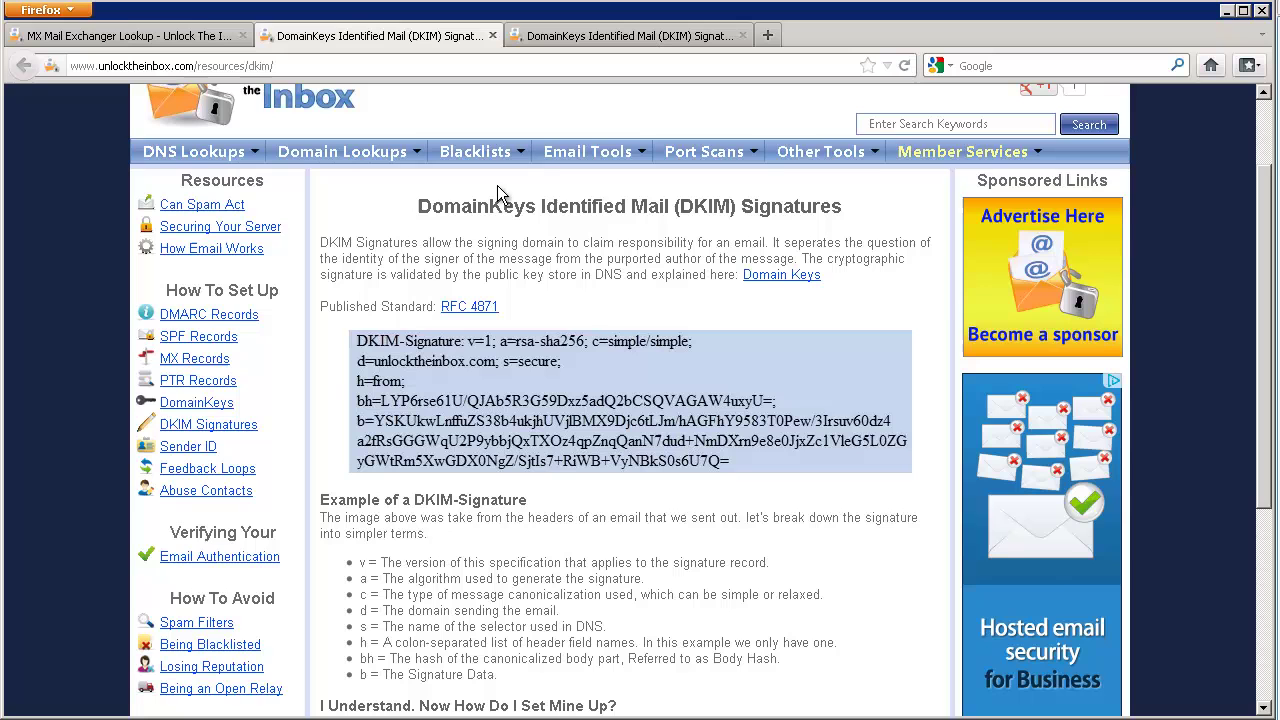
Highlight 'DKIM', 'Signatures' and 'signing' in the DKIM introduction.
scroll(487, 452, down, 6)
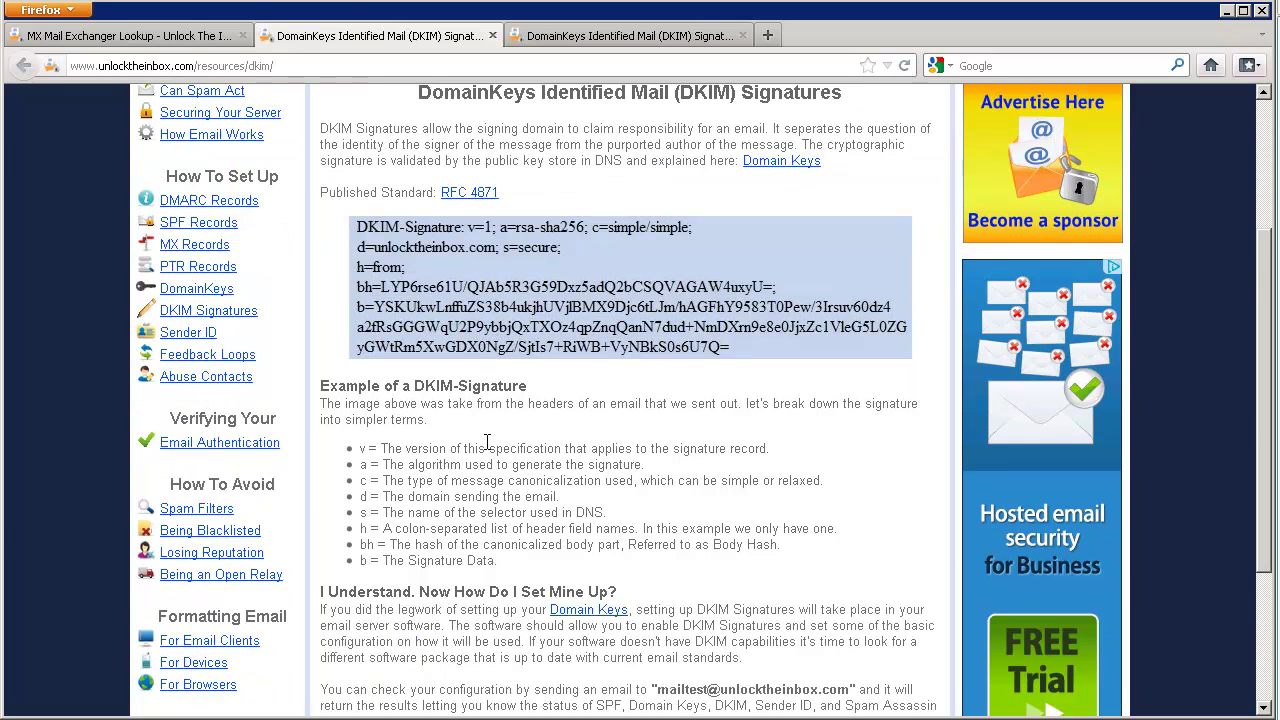
scroll(487, 462, up, 6)
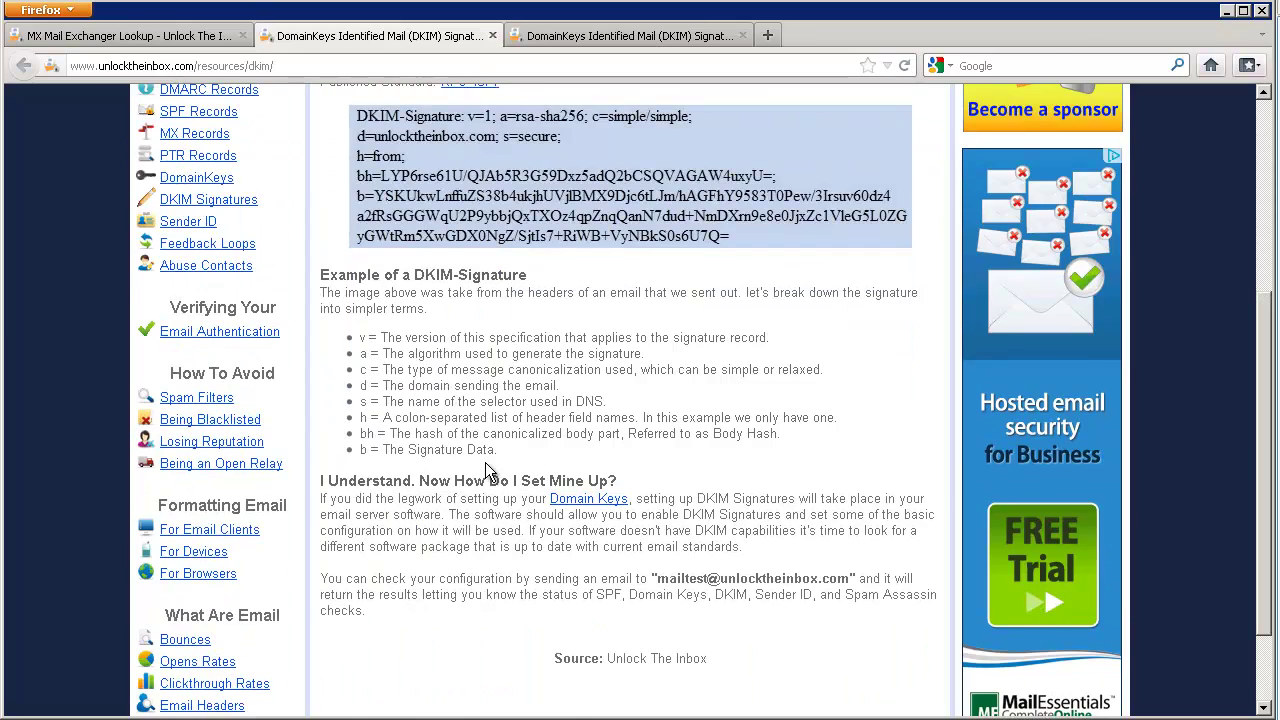
scroll(487, 476, up, 2)
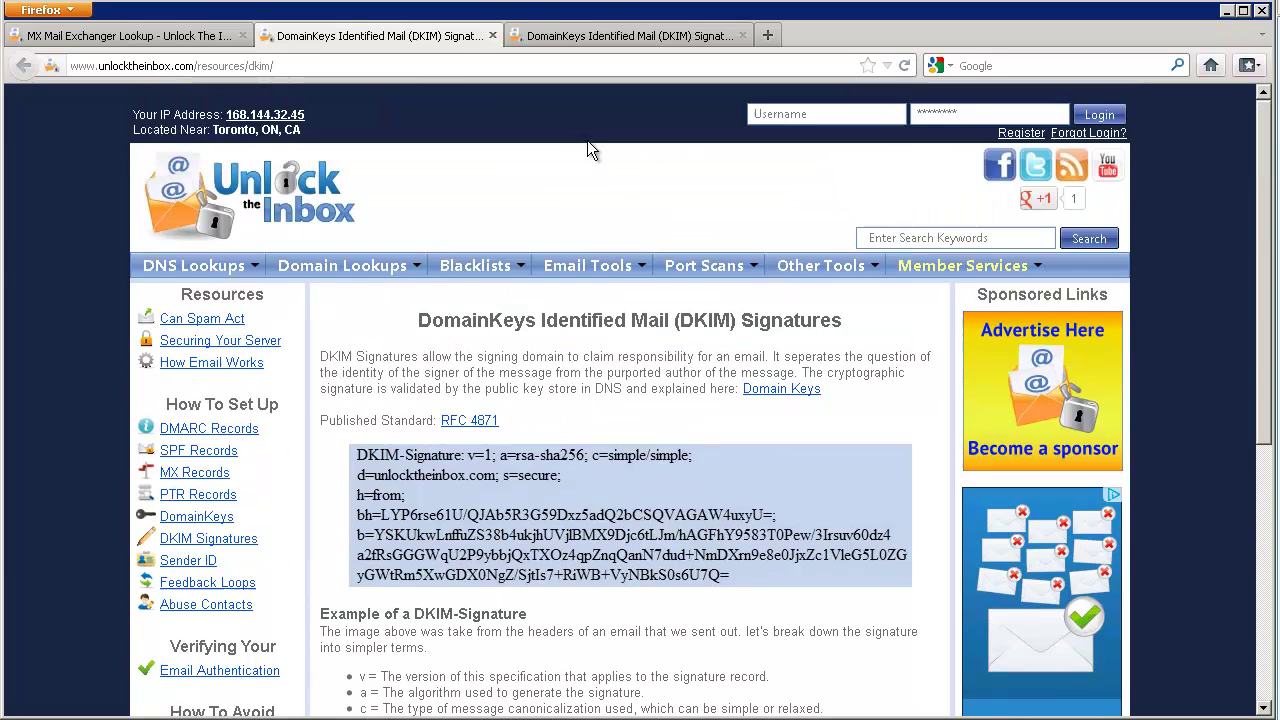
scroll(457, 260, down, 2)
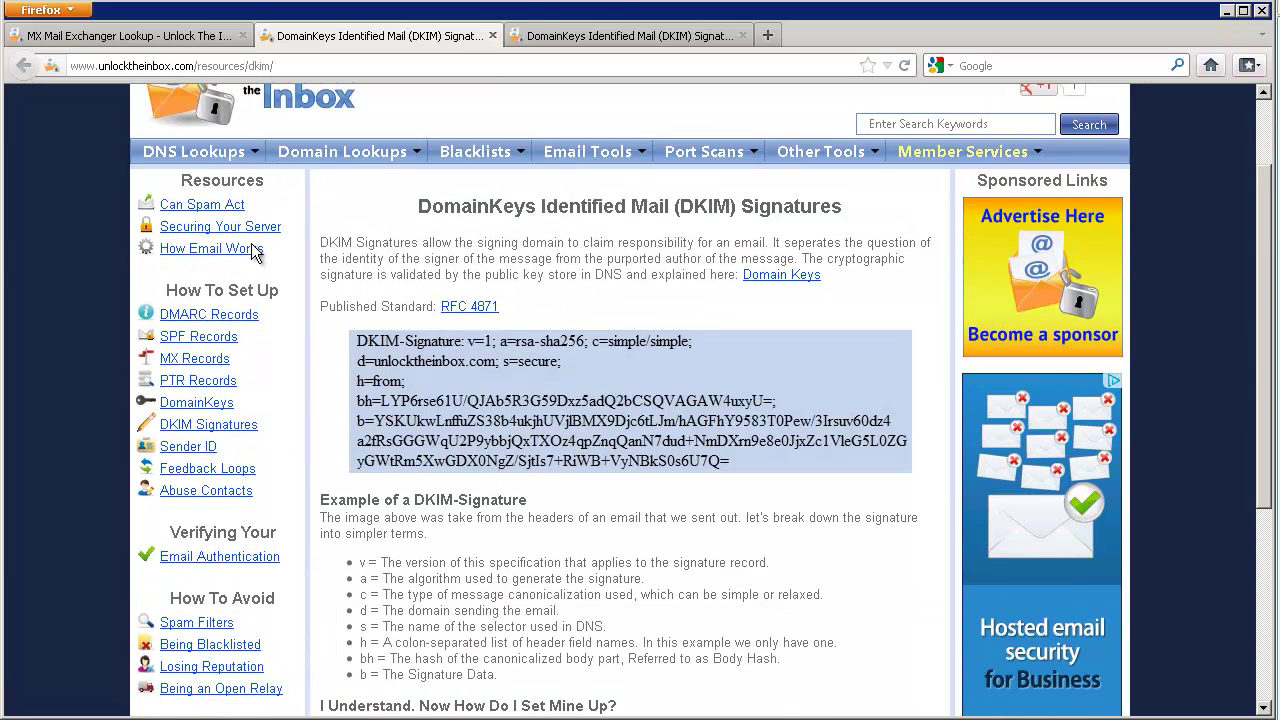
scroll(116, 270, down, 6)
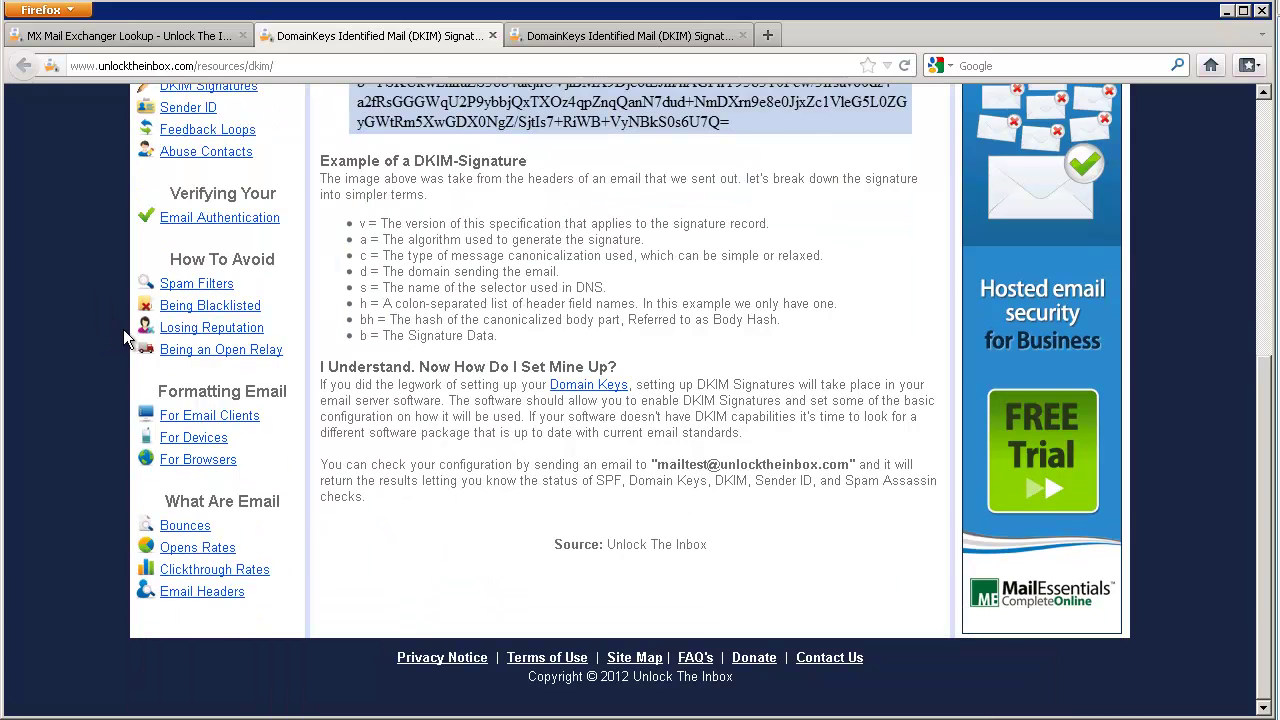
scroll(123, 329, up, 8)
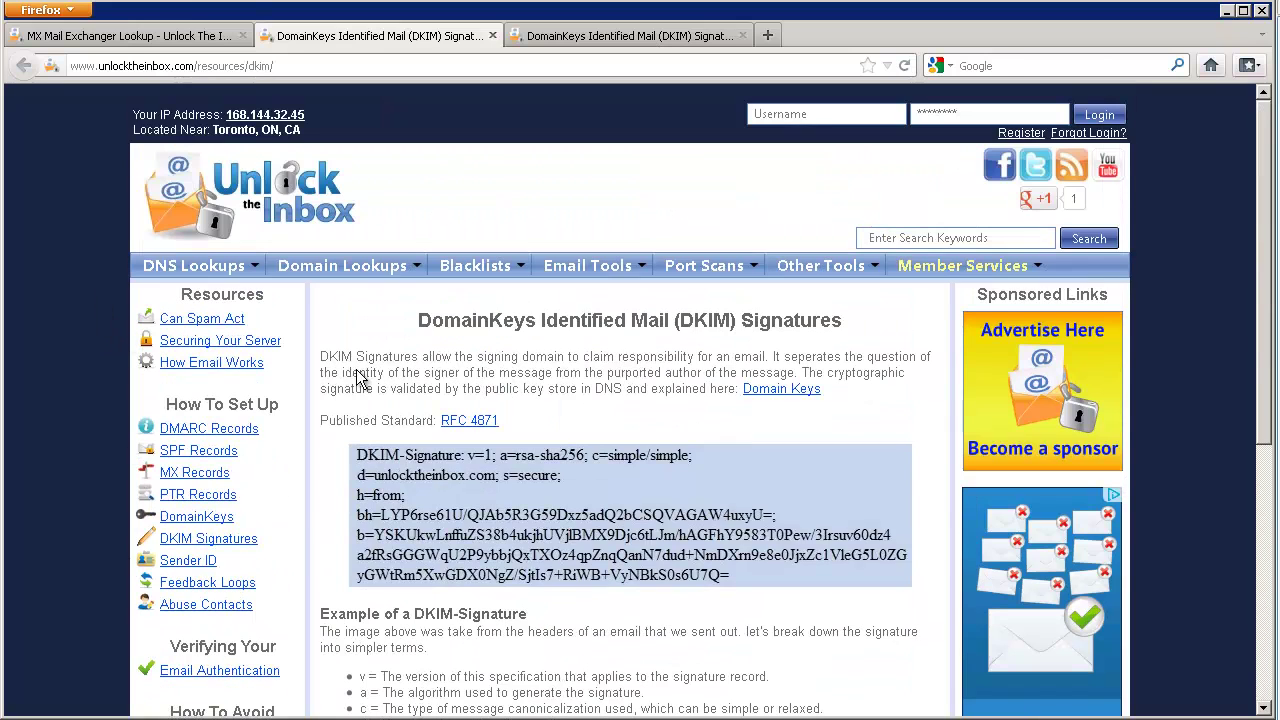
double_click(338, 362)
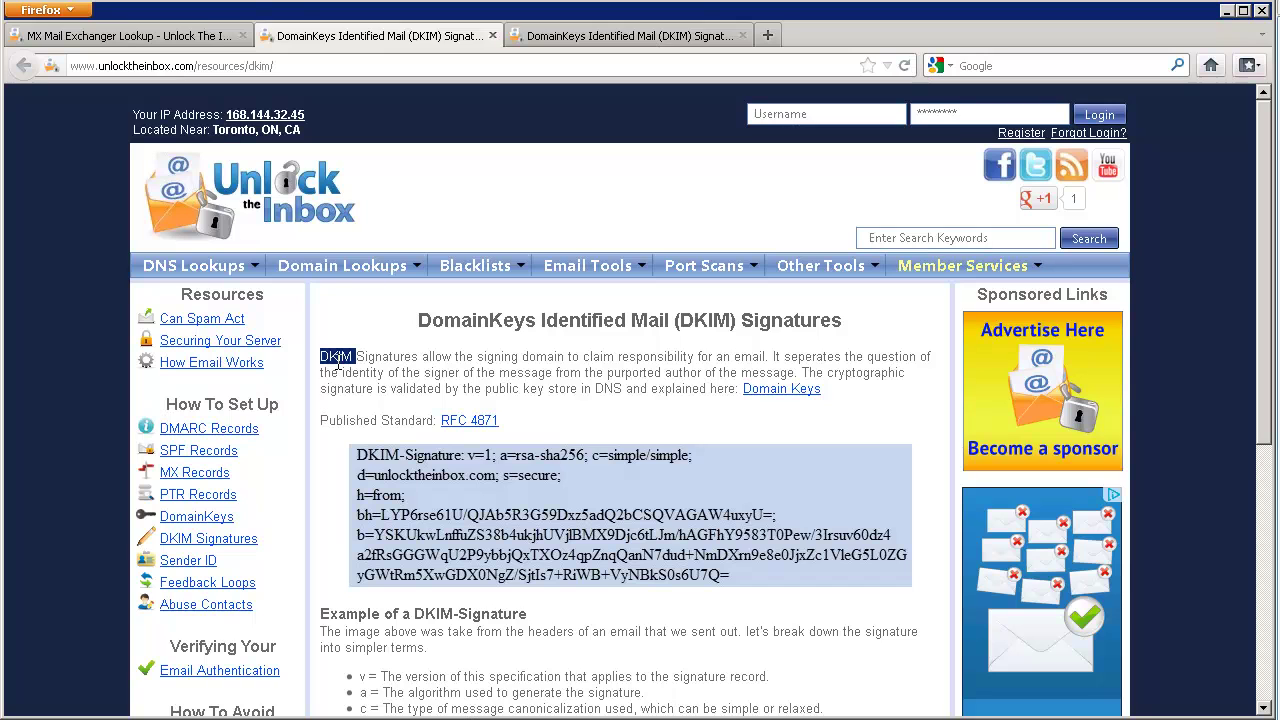
click(413, 386)
double_click(382, 357)
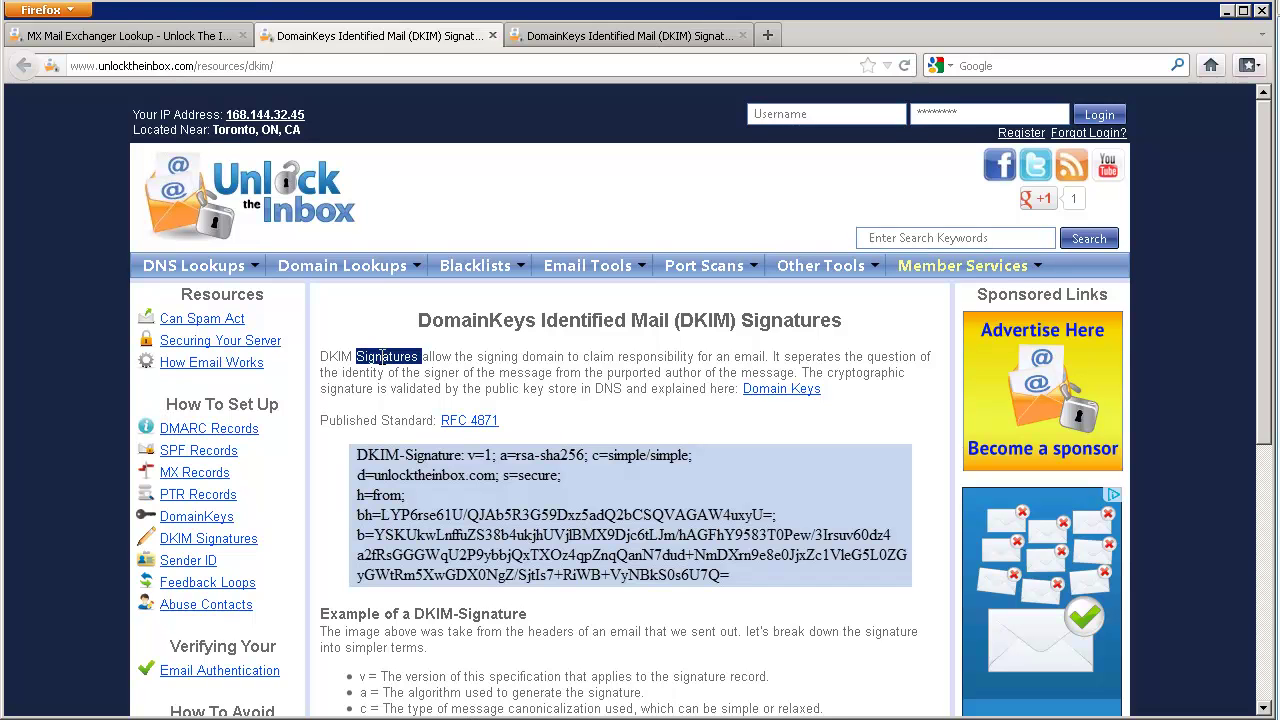
double_click(486, 355)
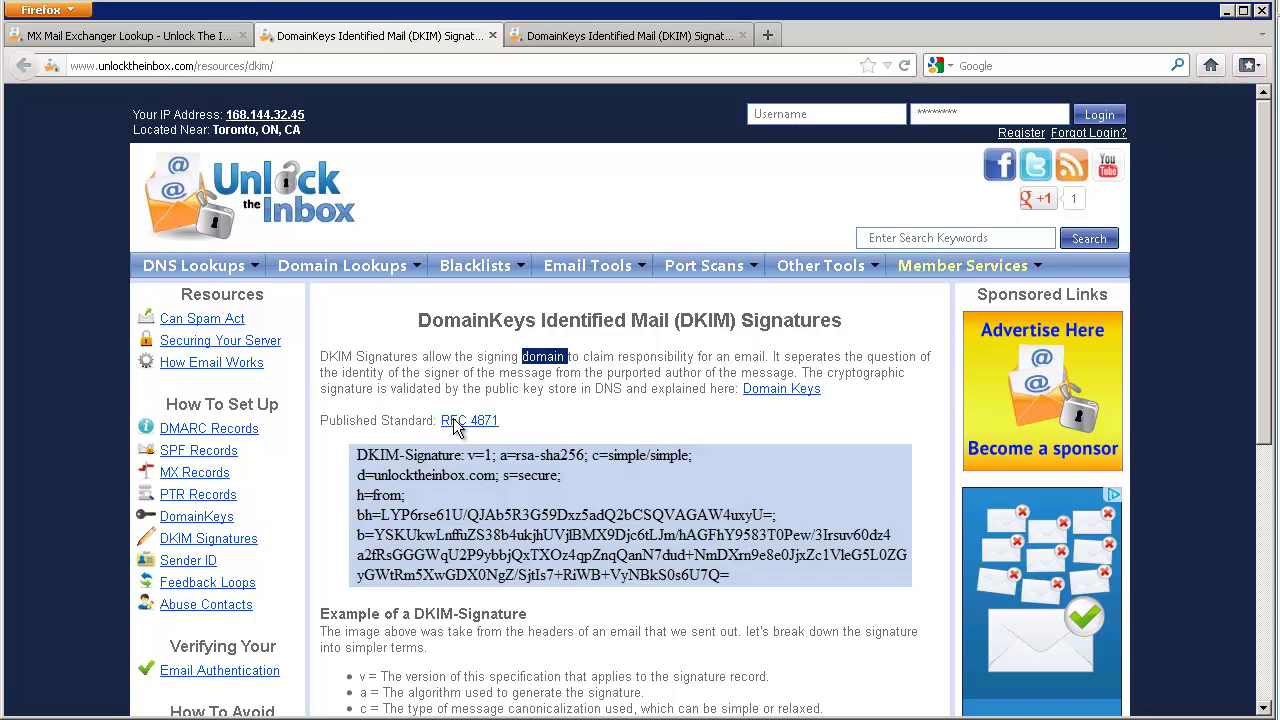
click(535, 437)
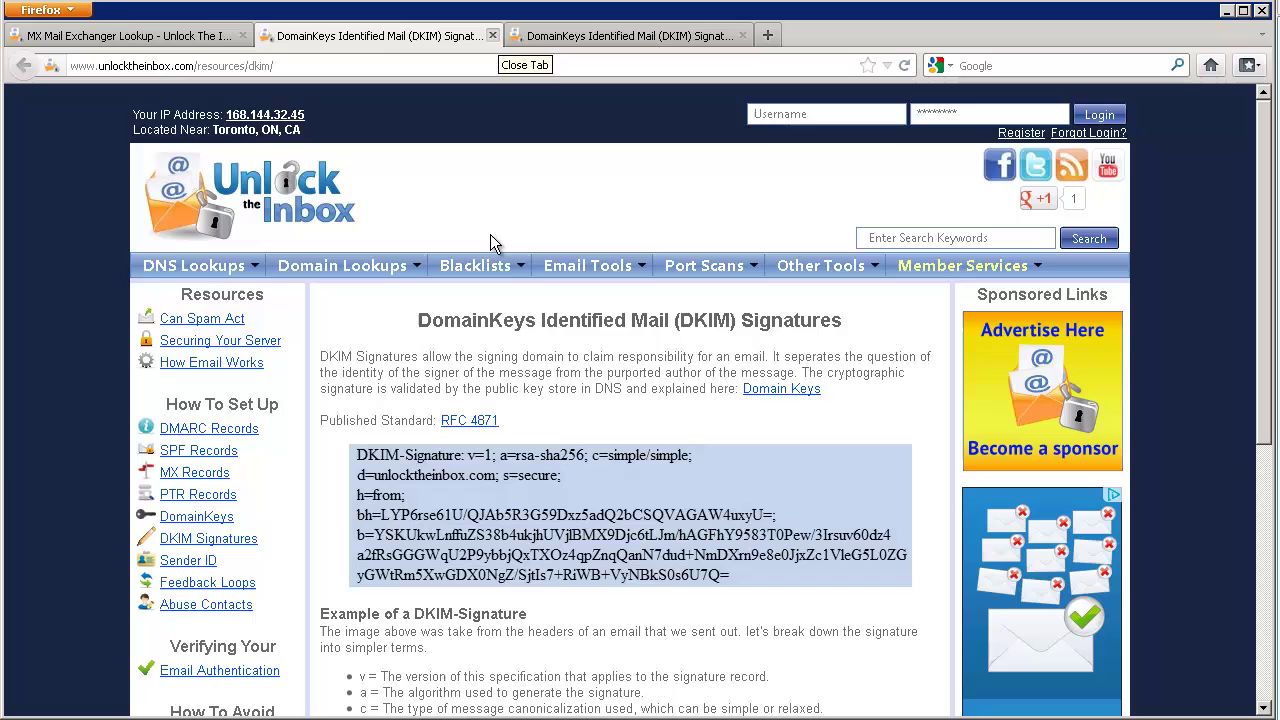
Highlight 'Domain' and 'DomainKeys' in the page title, then close one duplicate DKIM tab.
drag(420, 321, 486, 320)
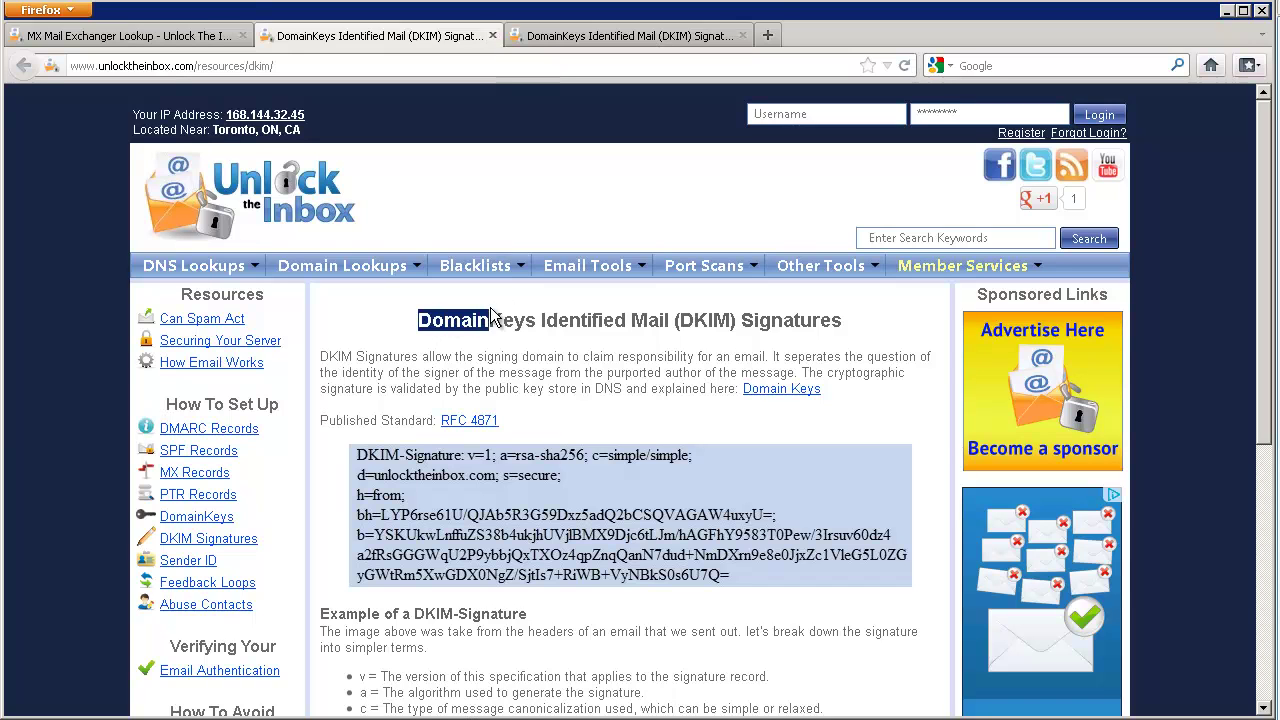
click(500, 322)
double_click(500, 322)
click(540, 360)
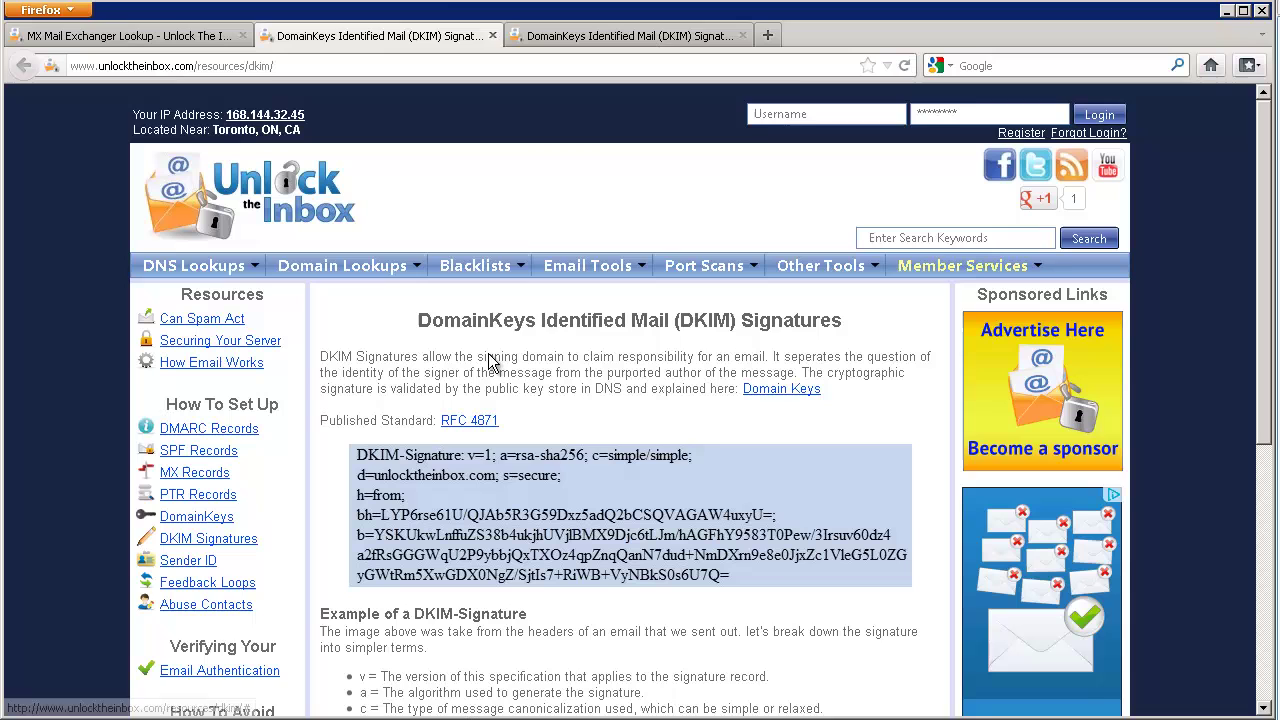
click(492, 36)
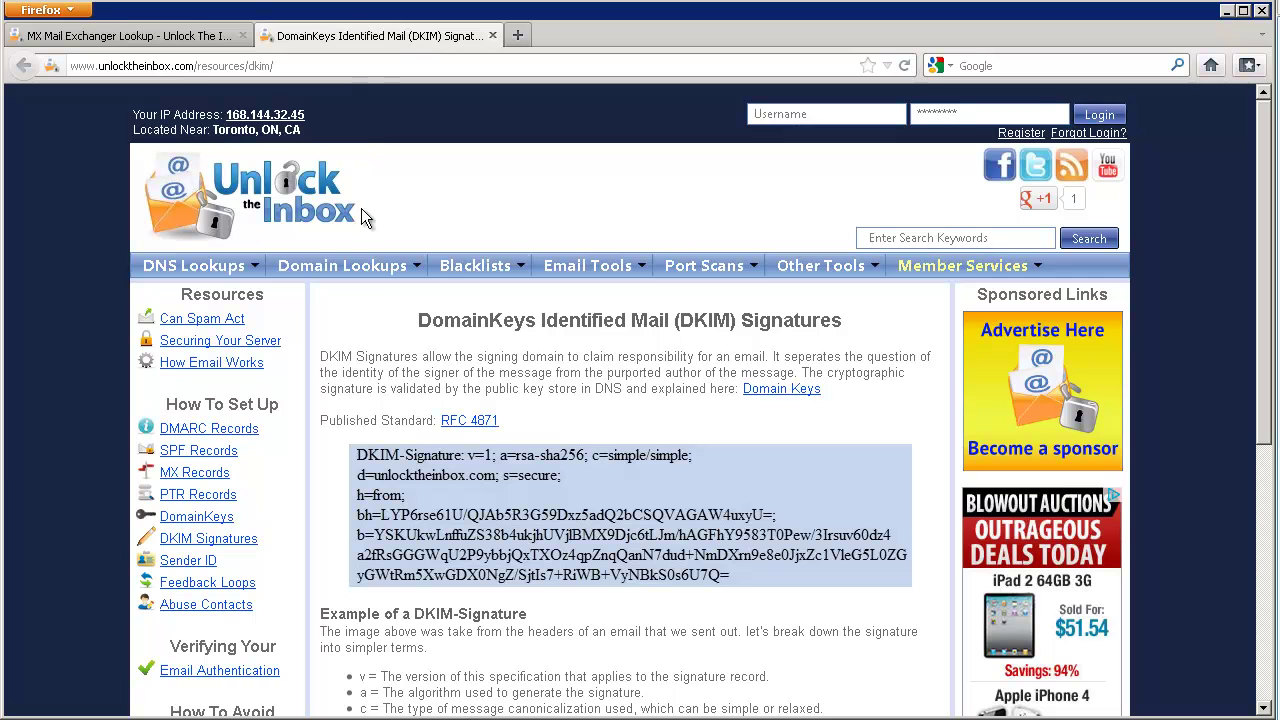
Close the last DKIM tab and look up _dmarc.unlocktheinbox.com.
click(493, 36)
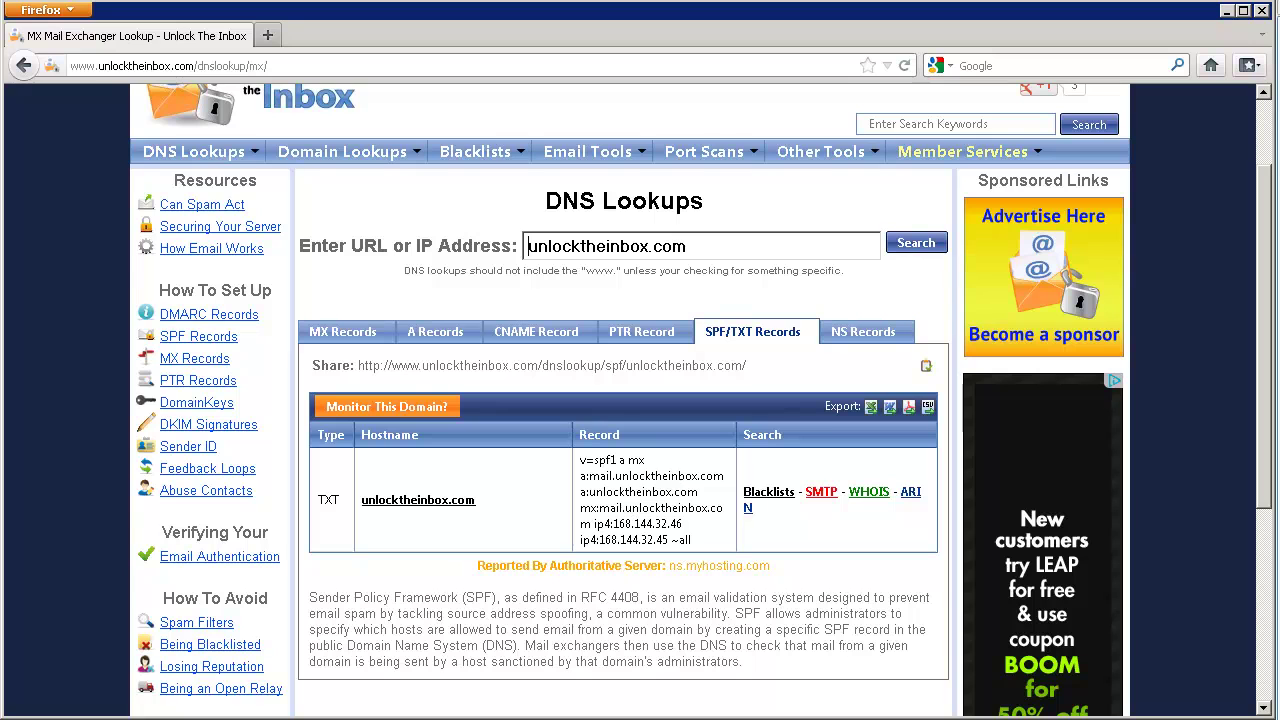
text(_dmarc)
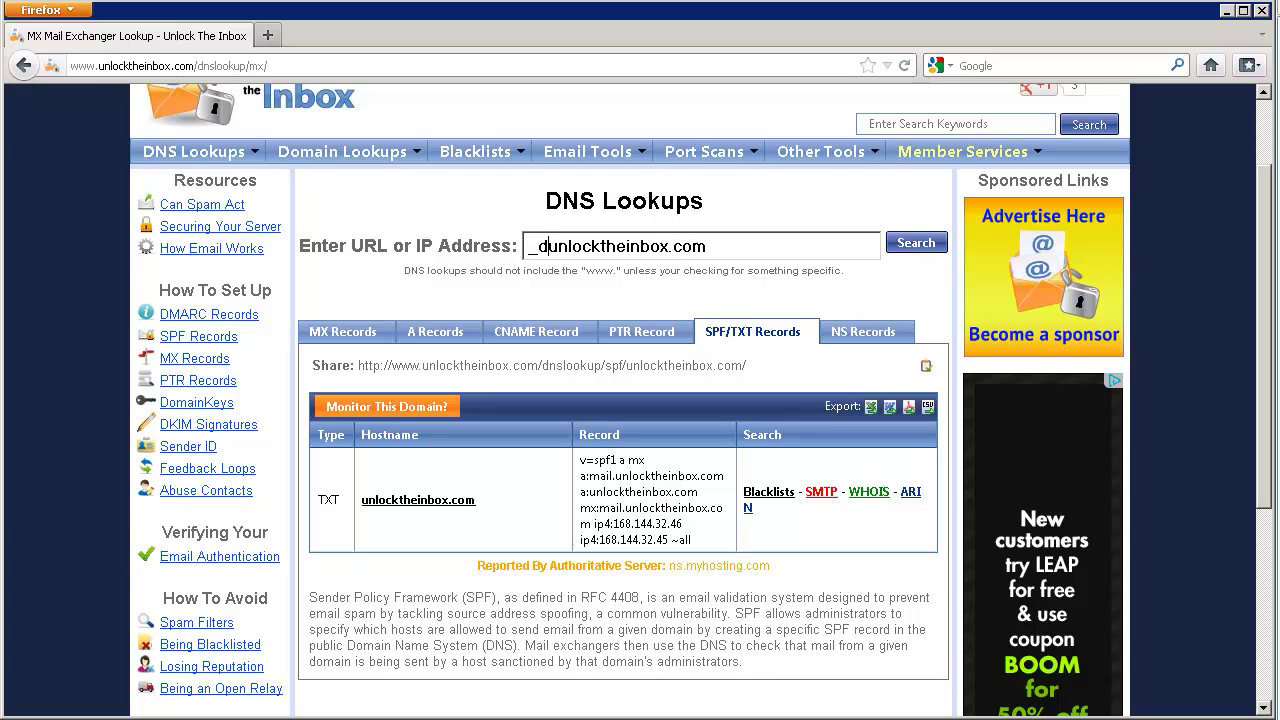
text(.)
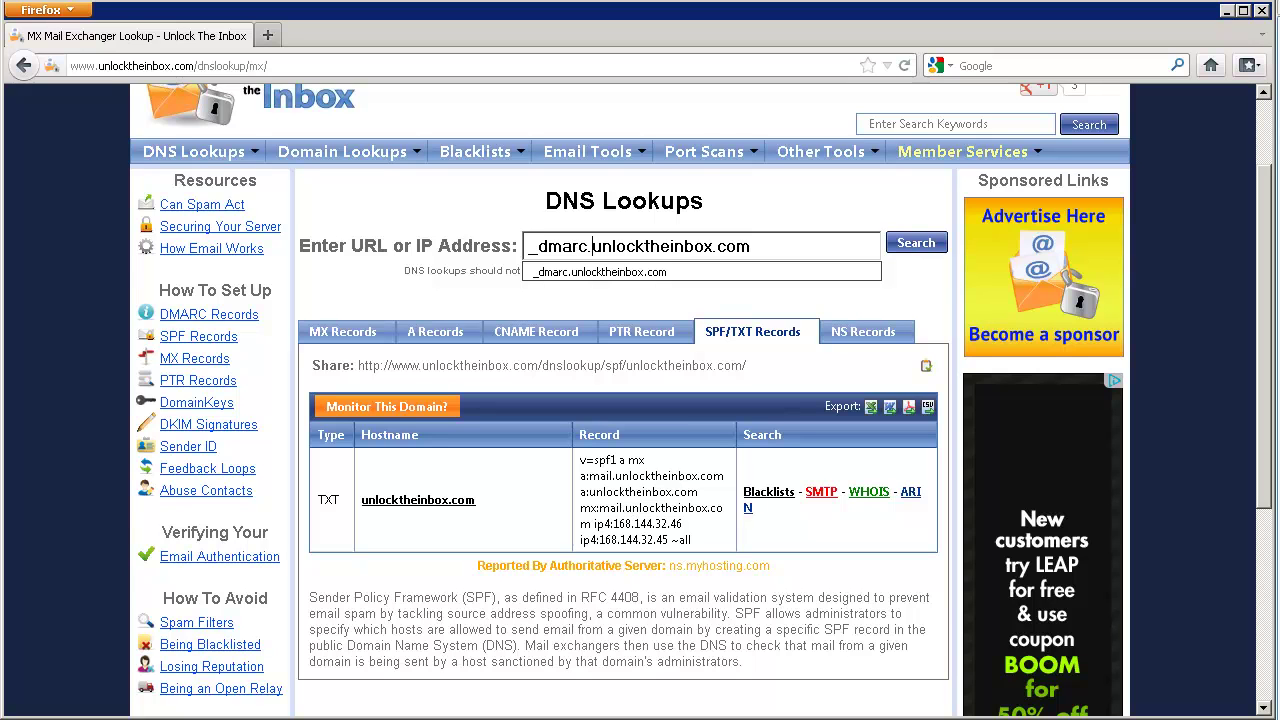
key(Return)
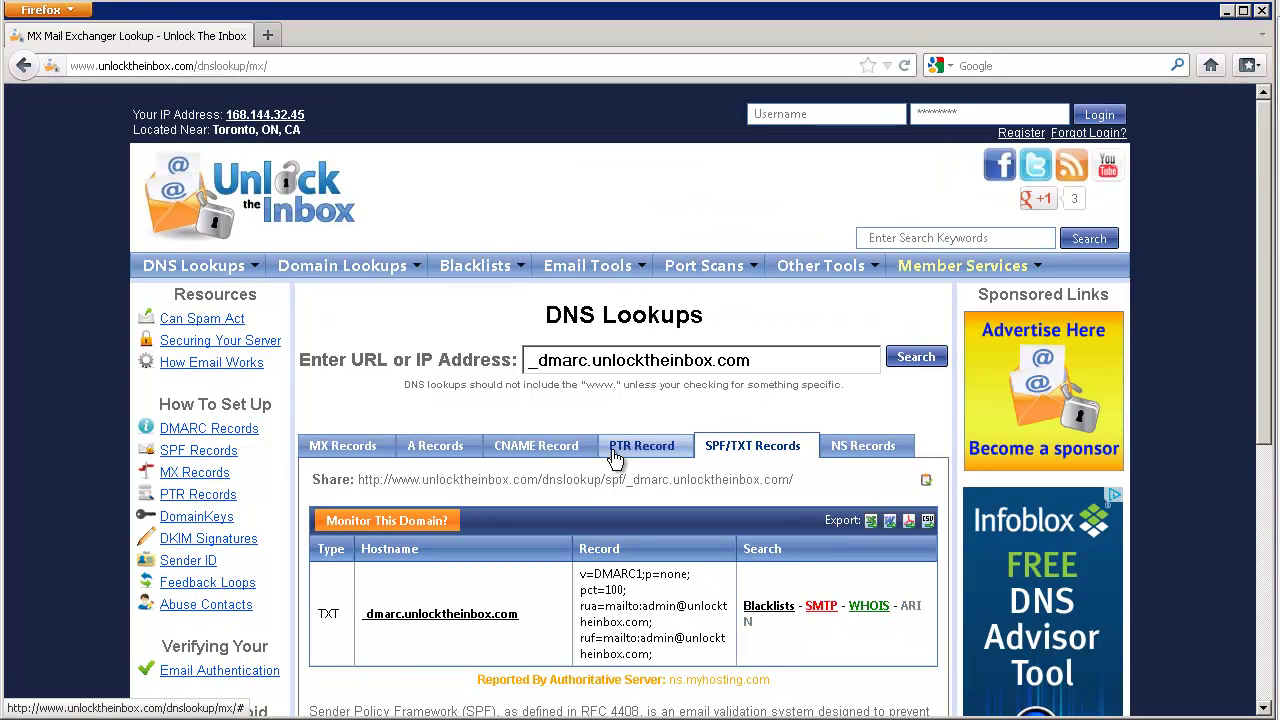
Highlight 'dmarc' in the looked-up hostname and the DMARC1 version tag in the TXT record.
scroll(473, 512, down, 2)
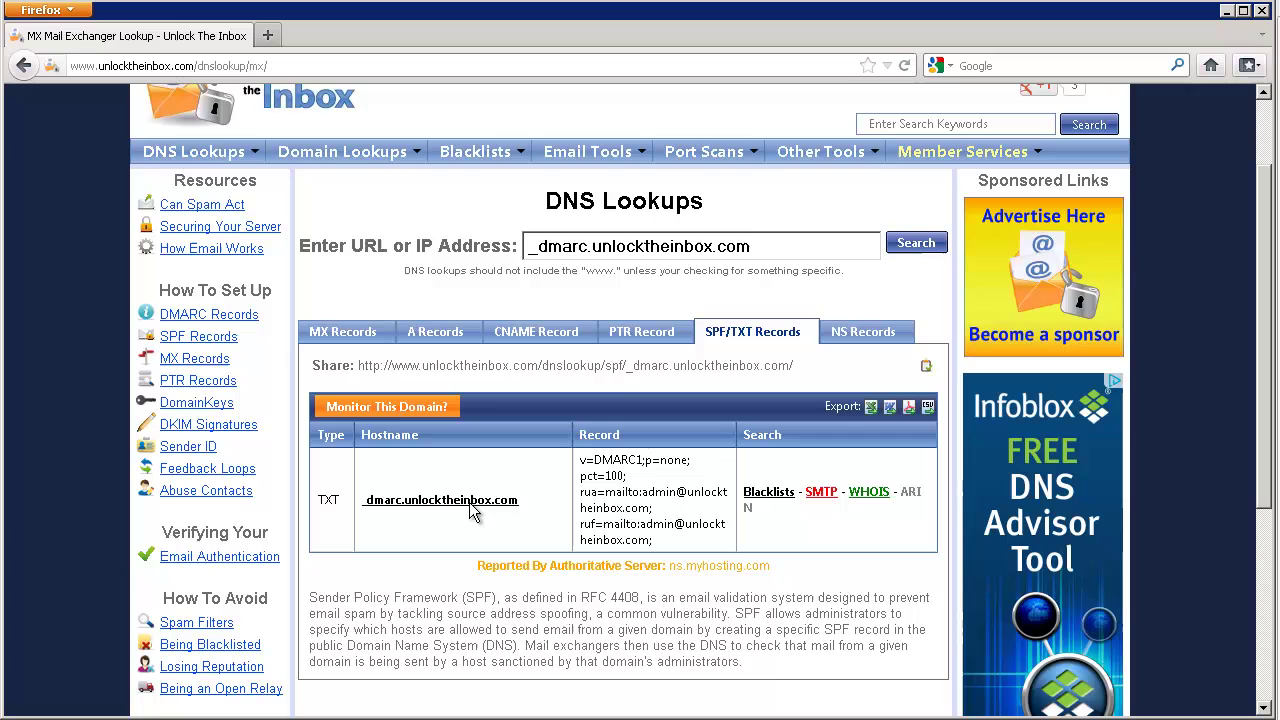
double_click(556, 248)
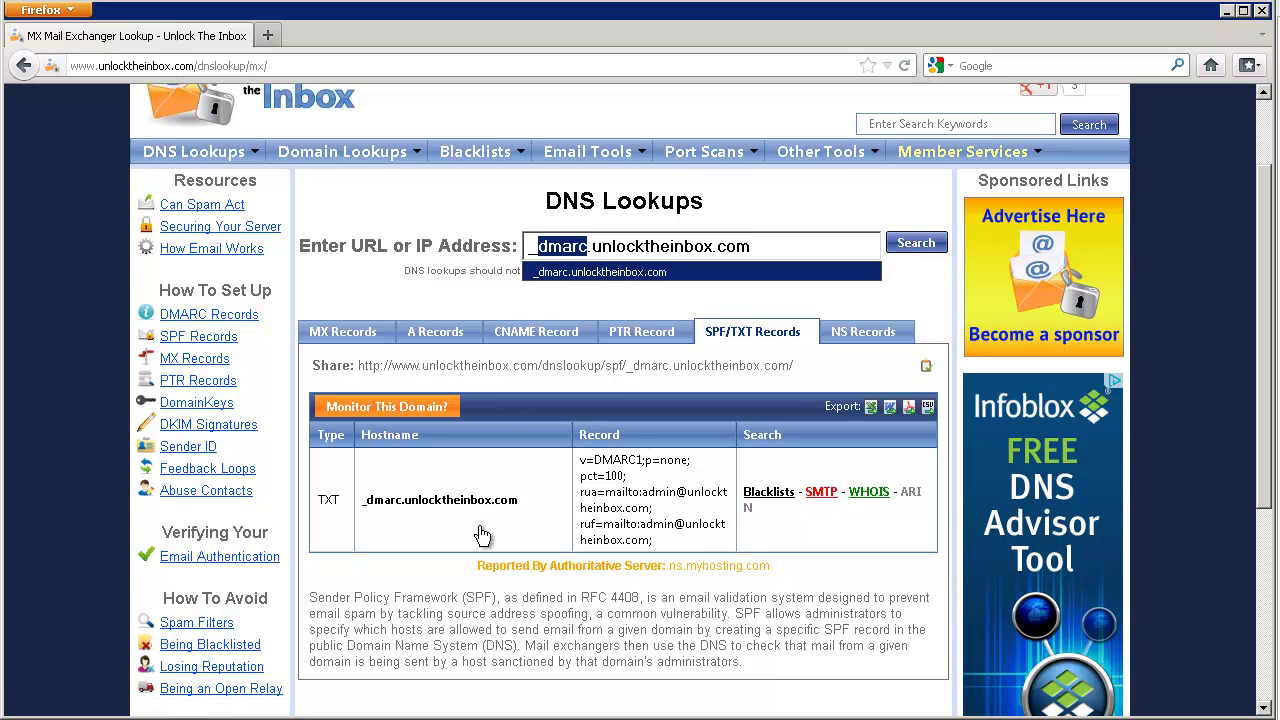
click(499, 605)
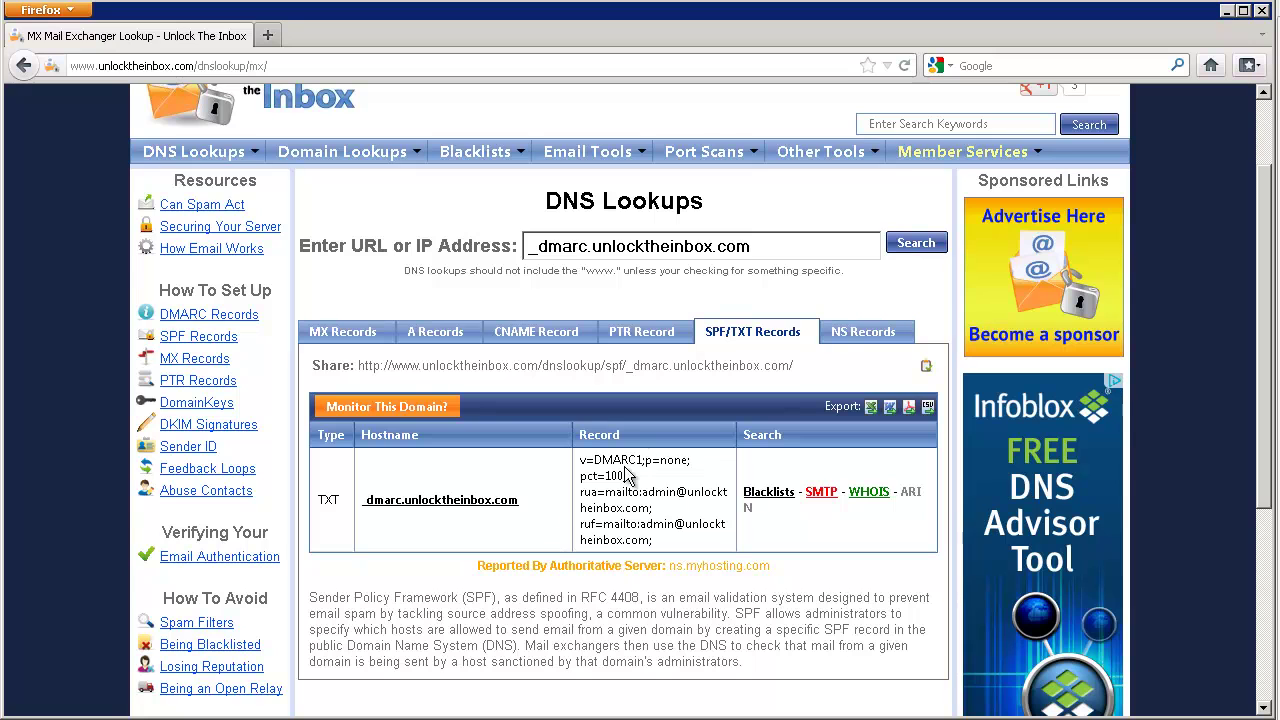
double_click(616, 460)
click(569, 594)
double_click(607, 462)
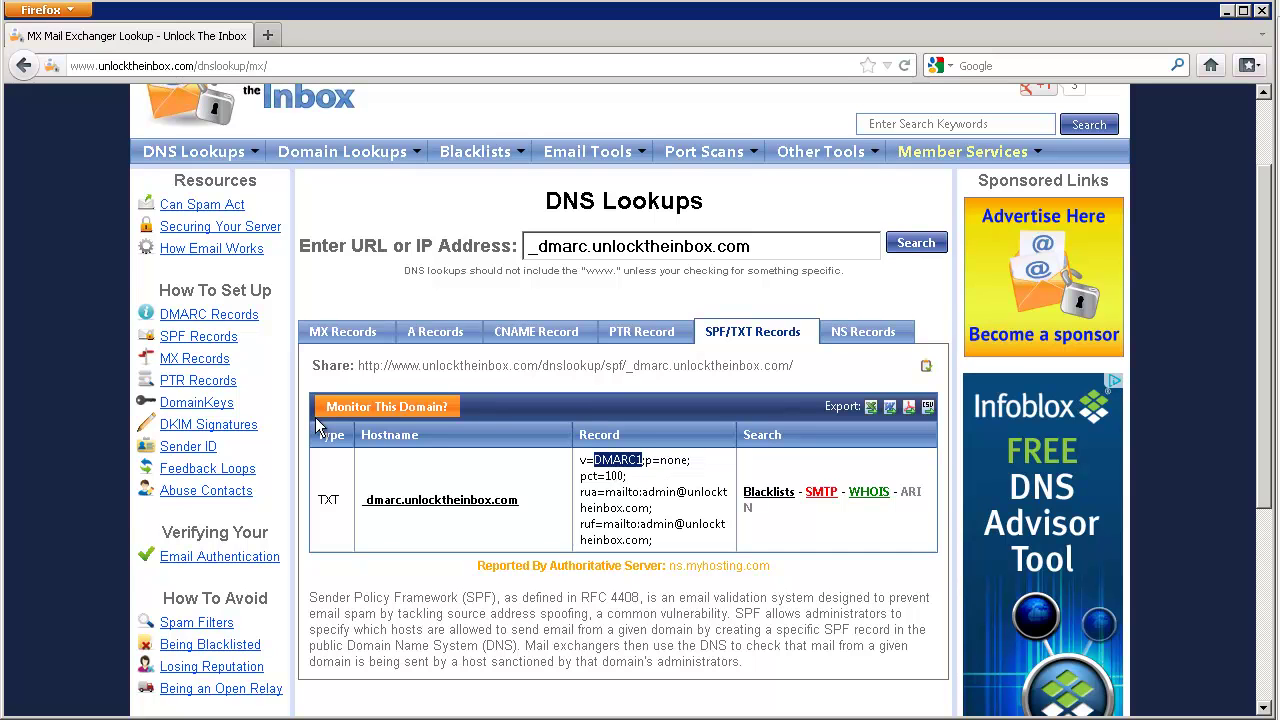
Open DMARC Records in a new tab and read its explanation and record breakdown table.
right_click(256, 323)
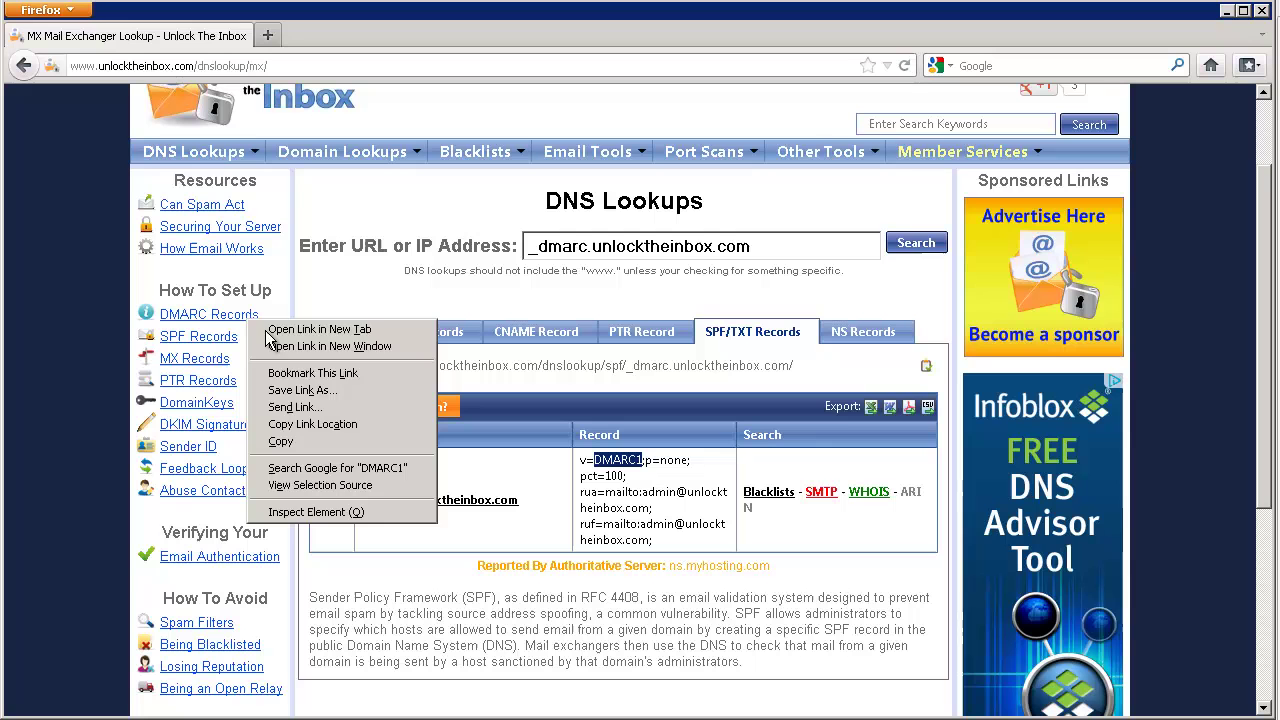
click(318, 330)
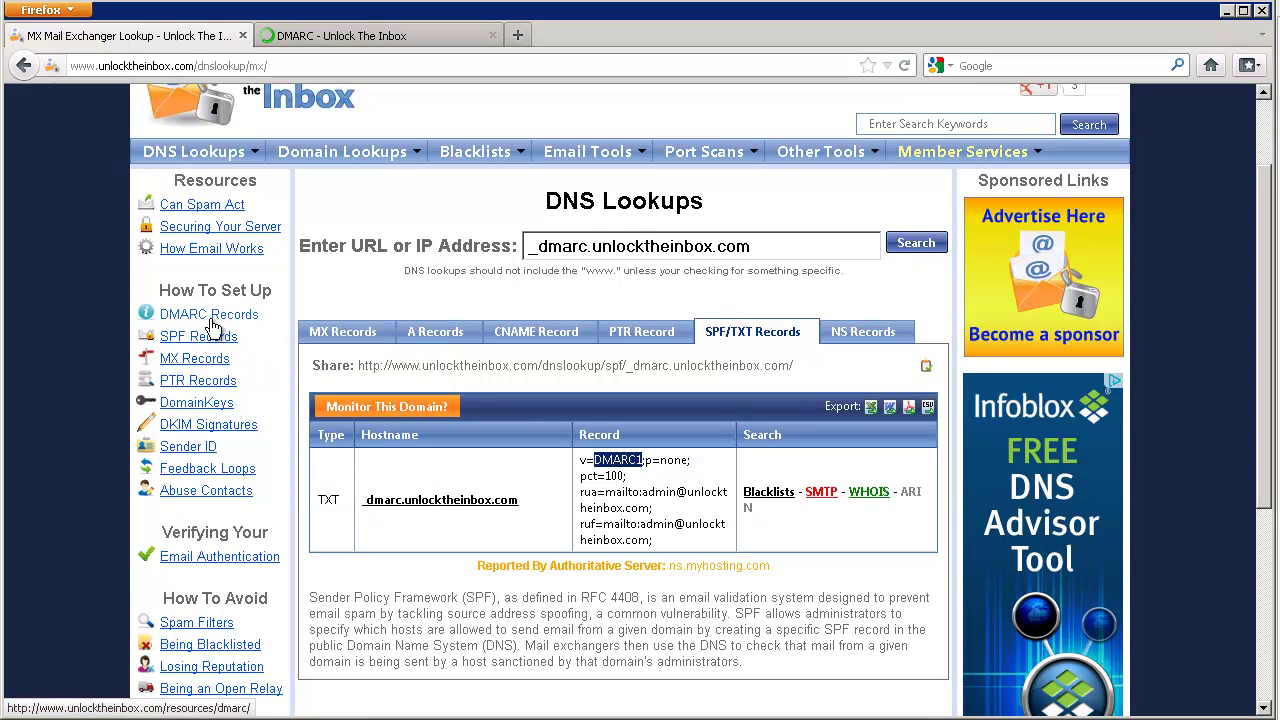
click(292, 36)
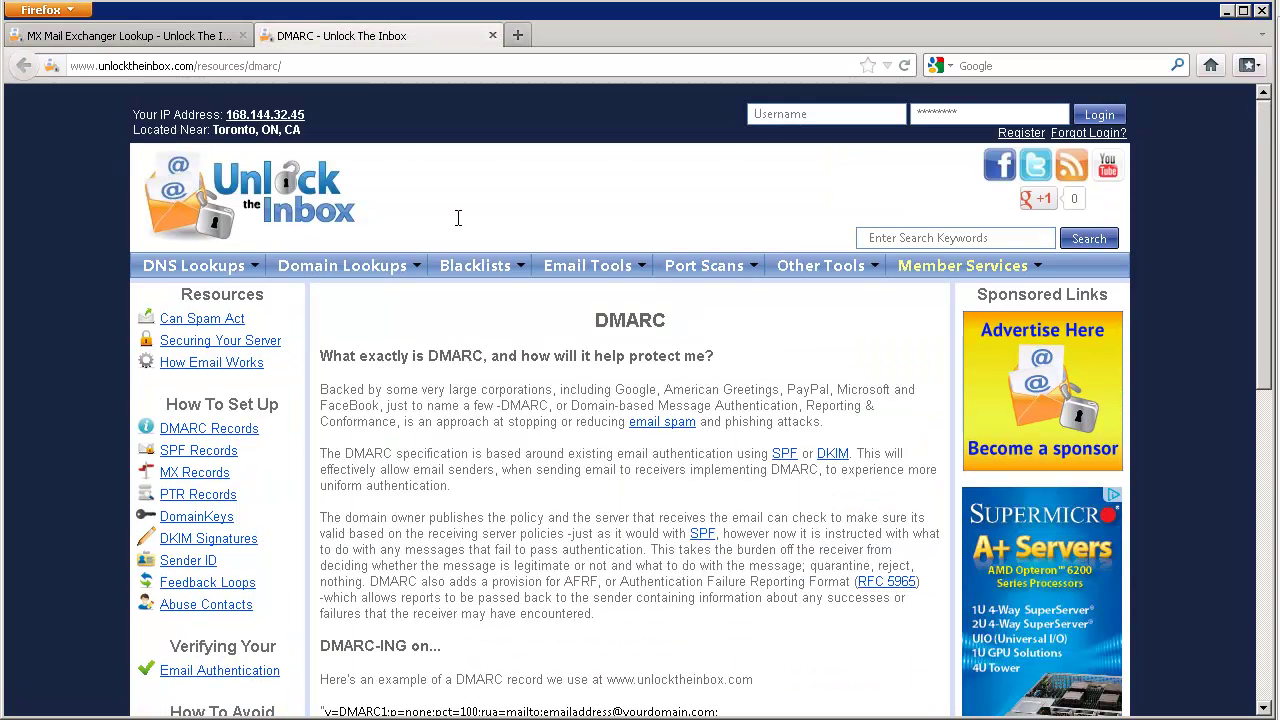
scroll(496, 326, down, 2)
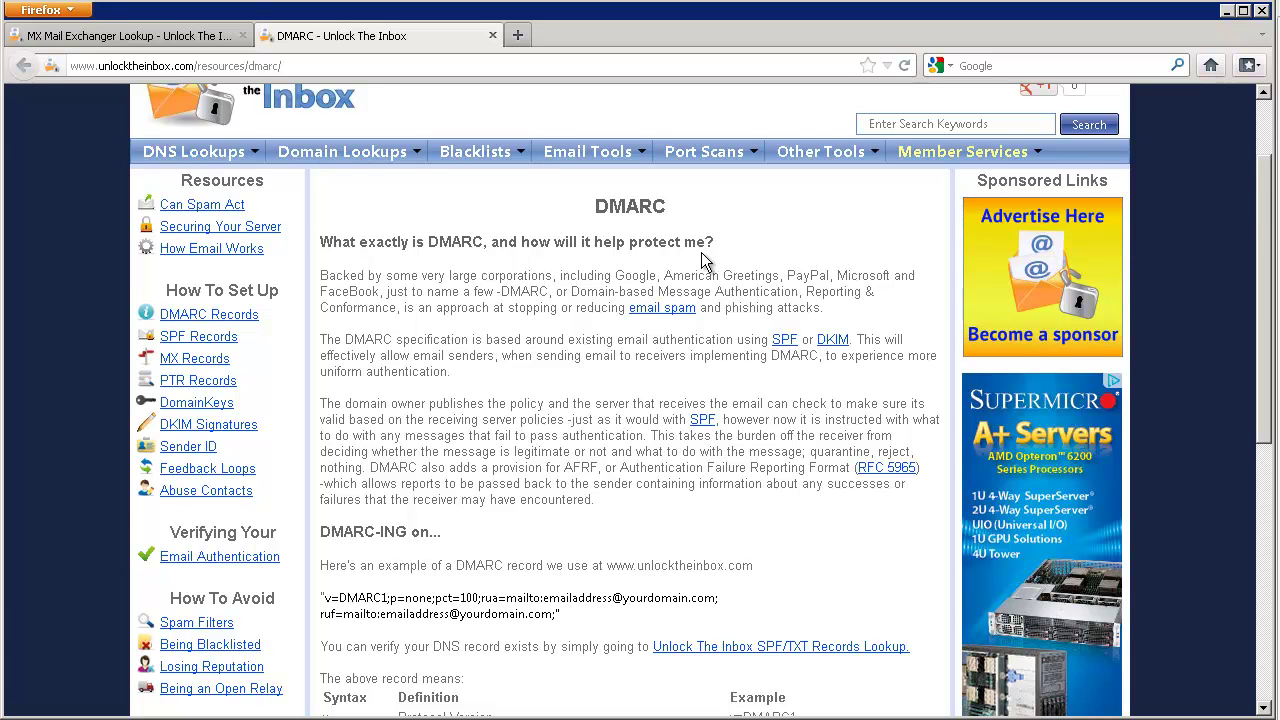
scroll(524, 300, down, 2)
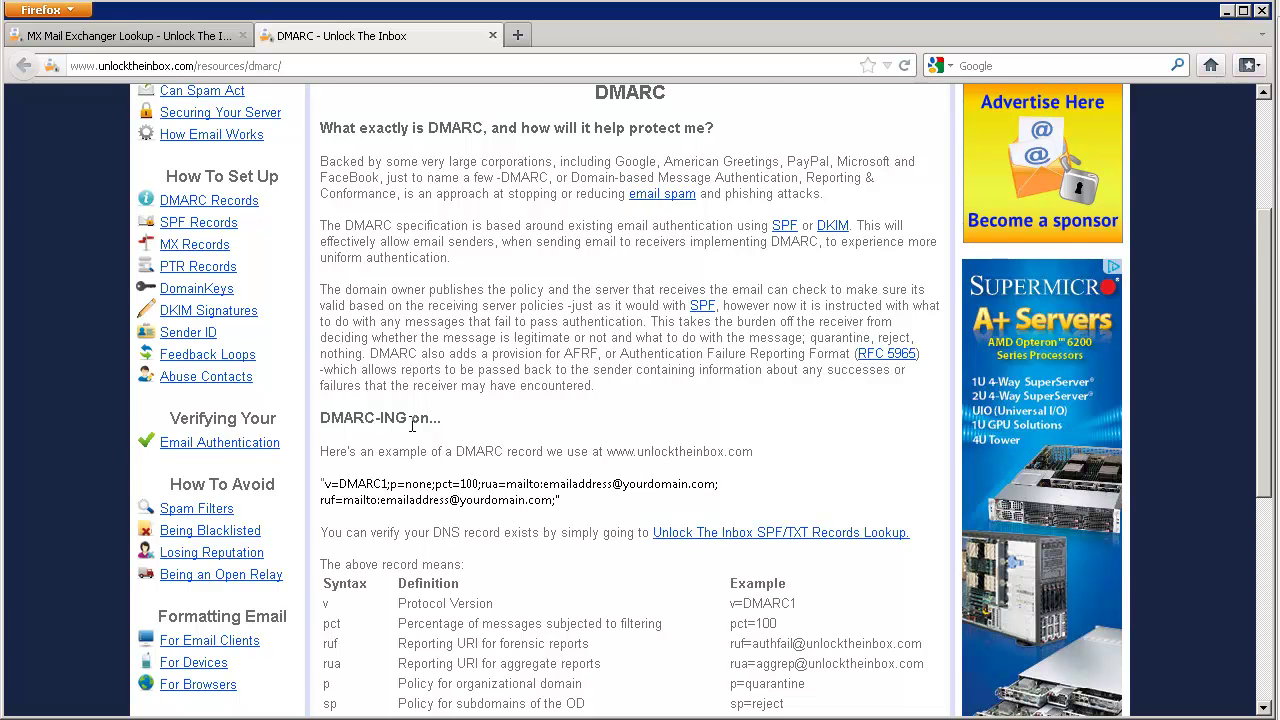
scroll(411, 425, down, 2)
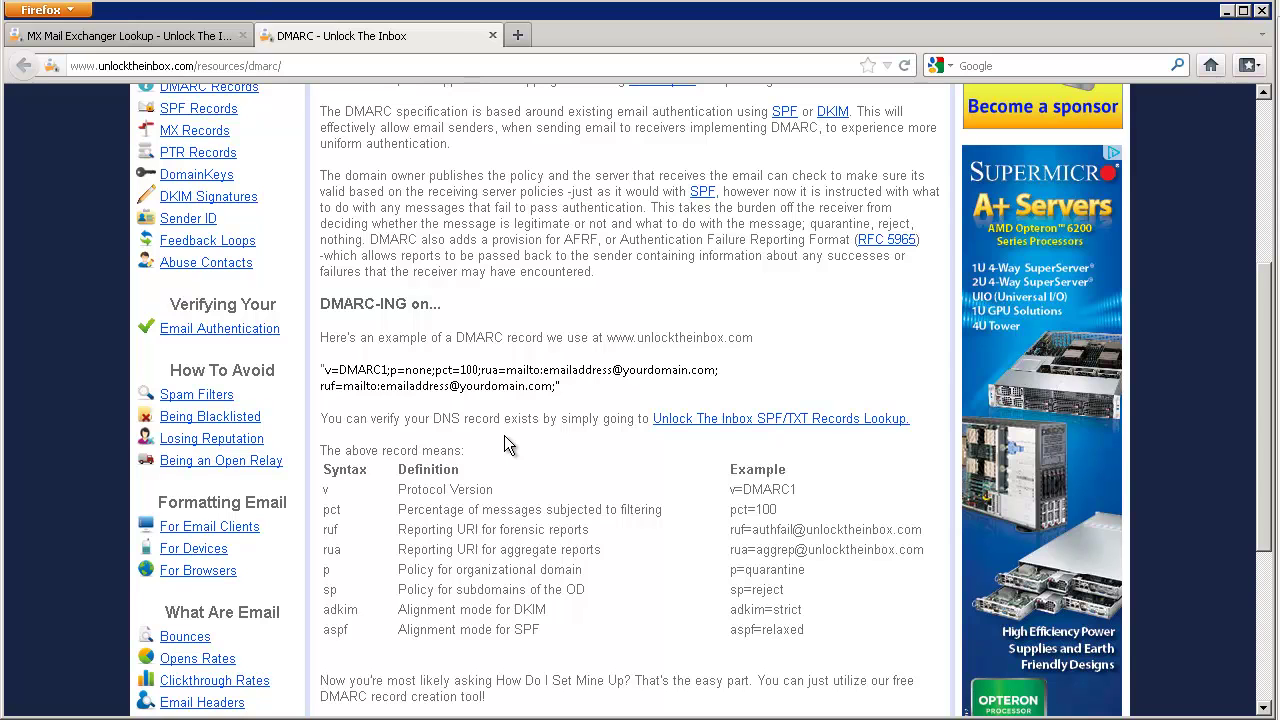
scroll(505, 437, down, 4)
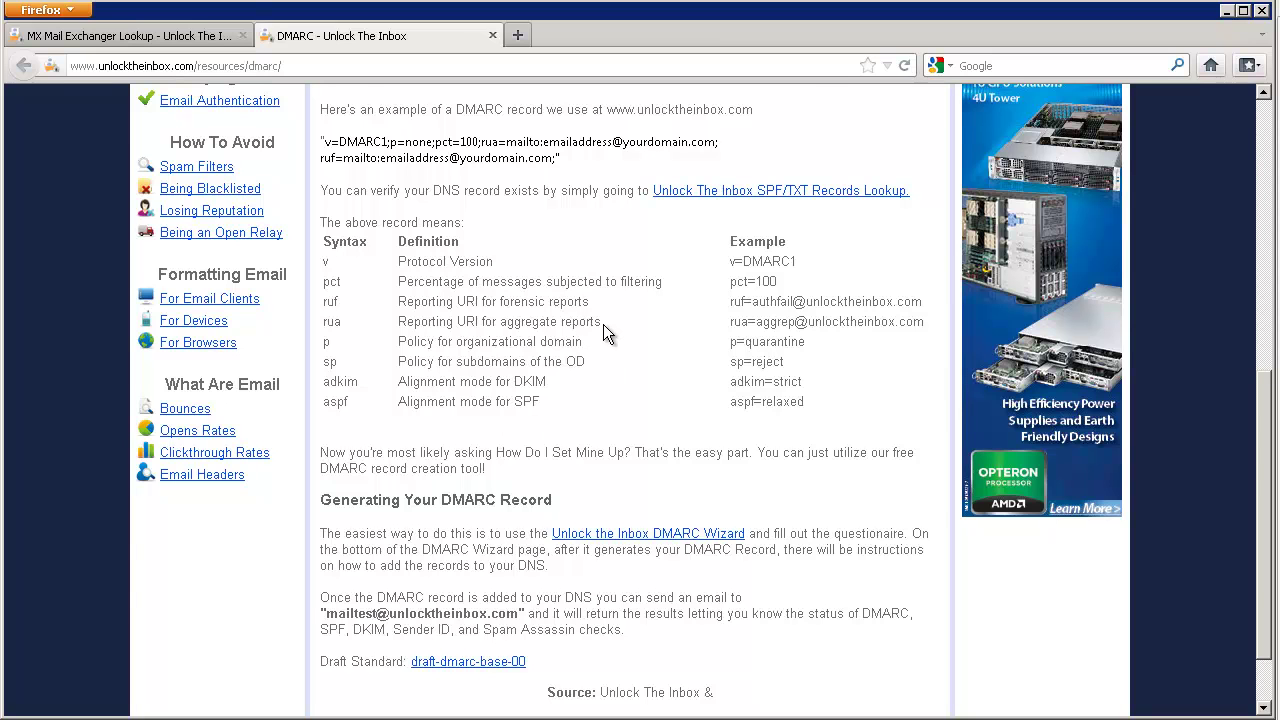
scroll(605, 323, up, 6)
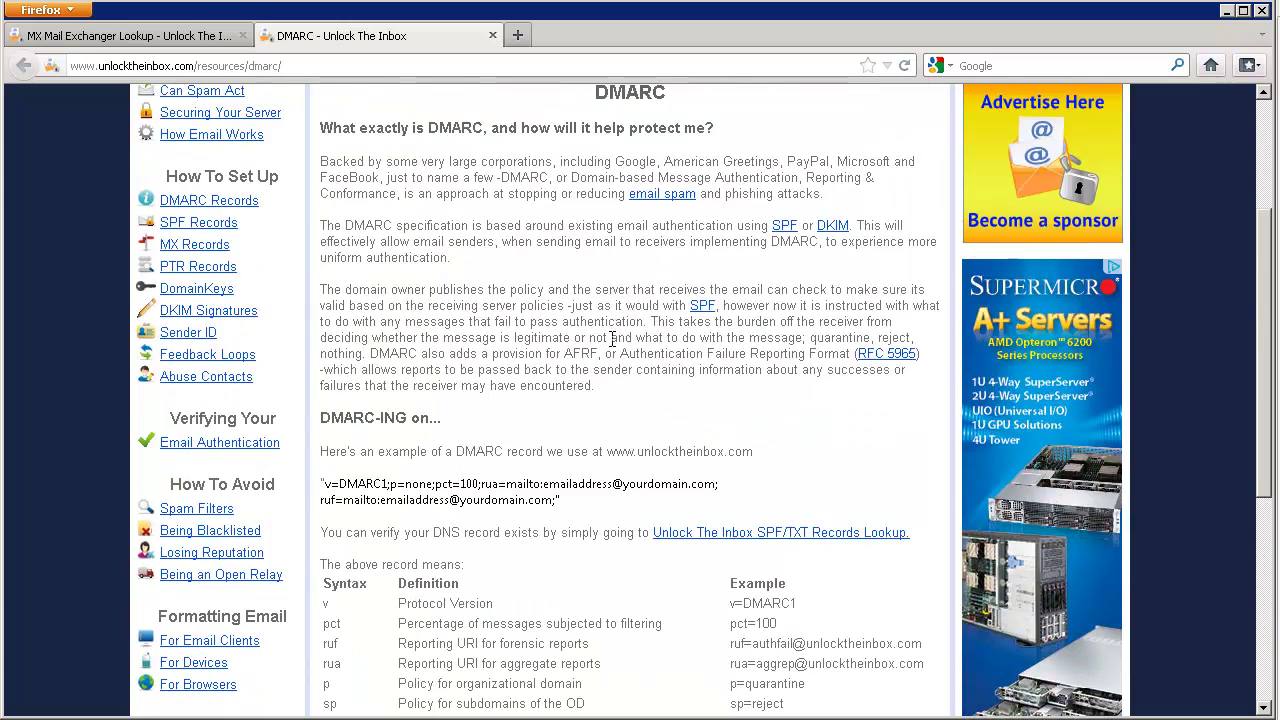
scroll(608, 380, up, 2)
scroll(585, 415, down, 2)
Close the DMARC tab and look up unlocktheinbox.com without the _dmarc. prefix.
click(492, 35)
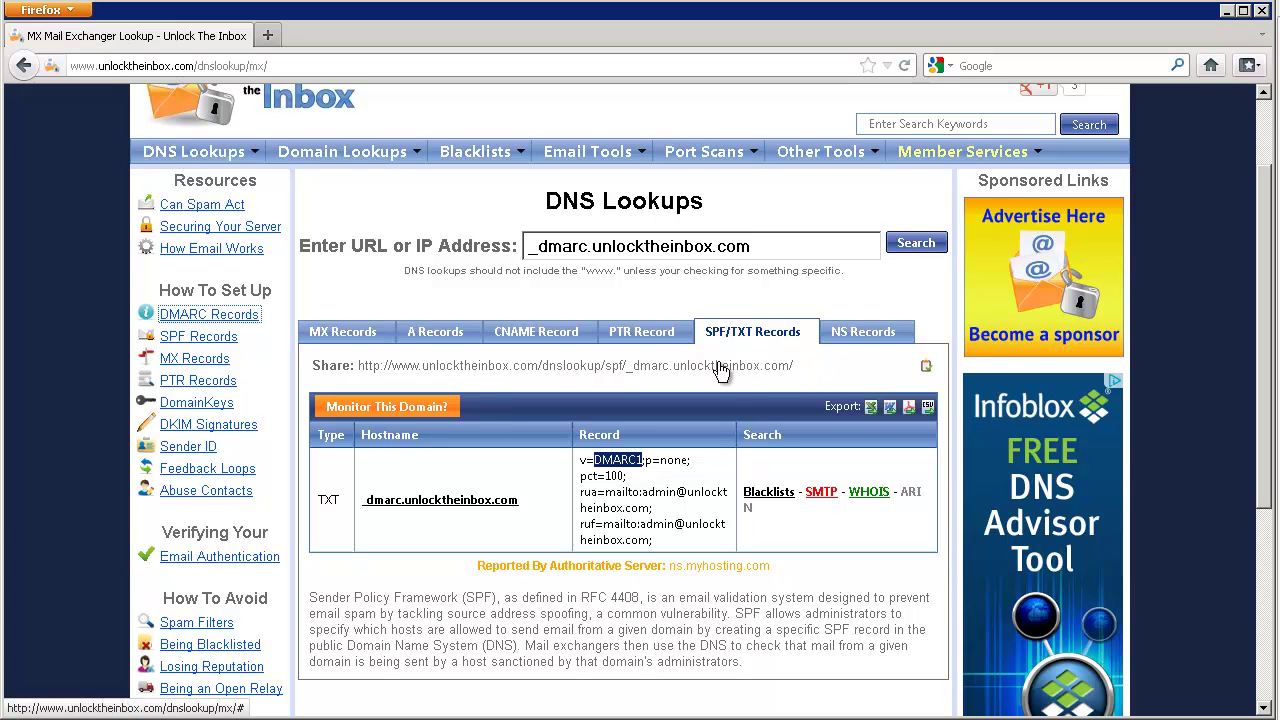
scroll(532, 600, down, 2)
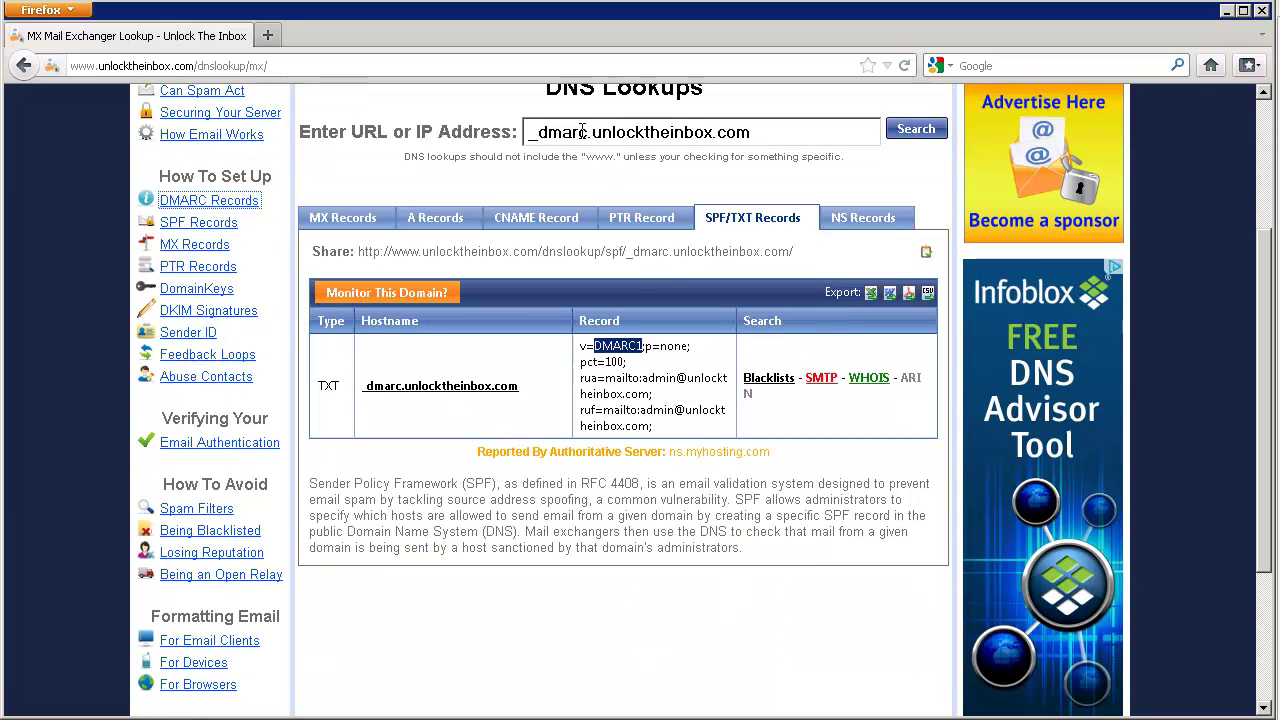
drag(591, 132, 514, 140)
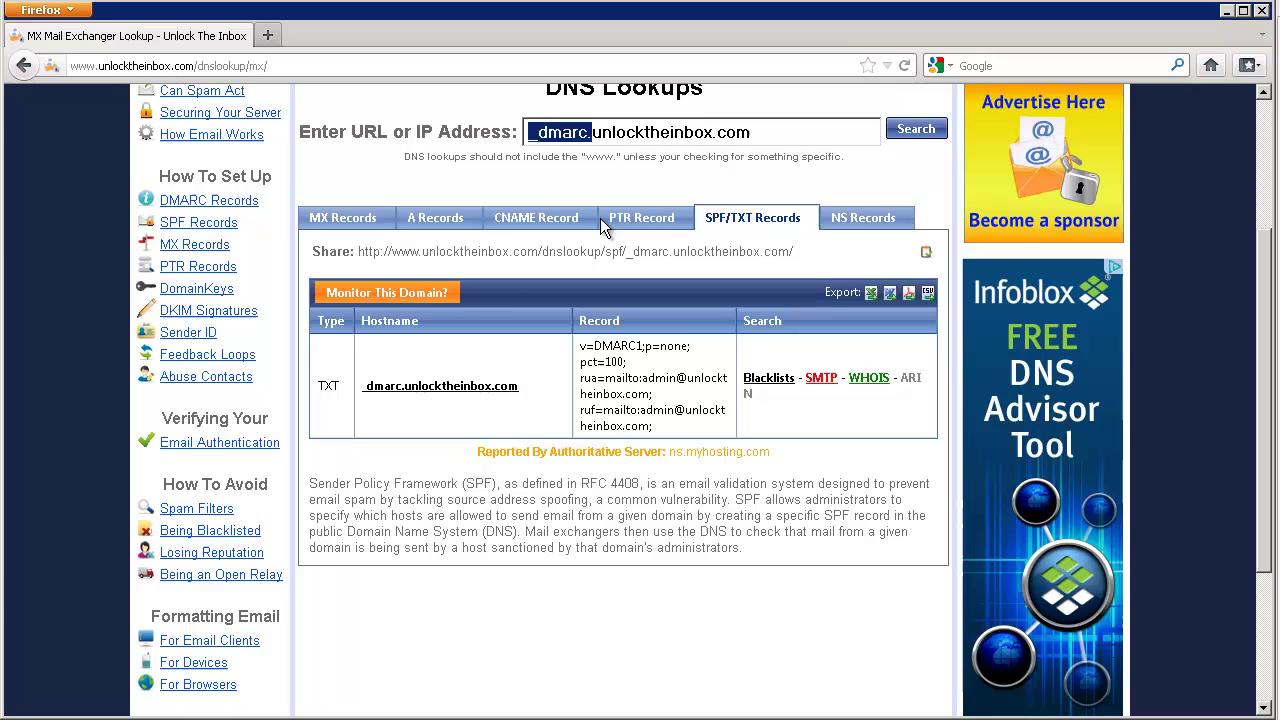
key(BackSpace)
key(Return)
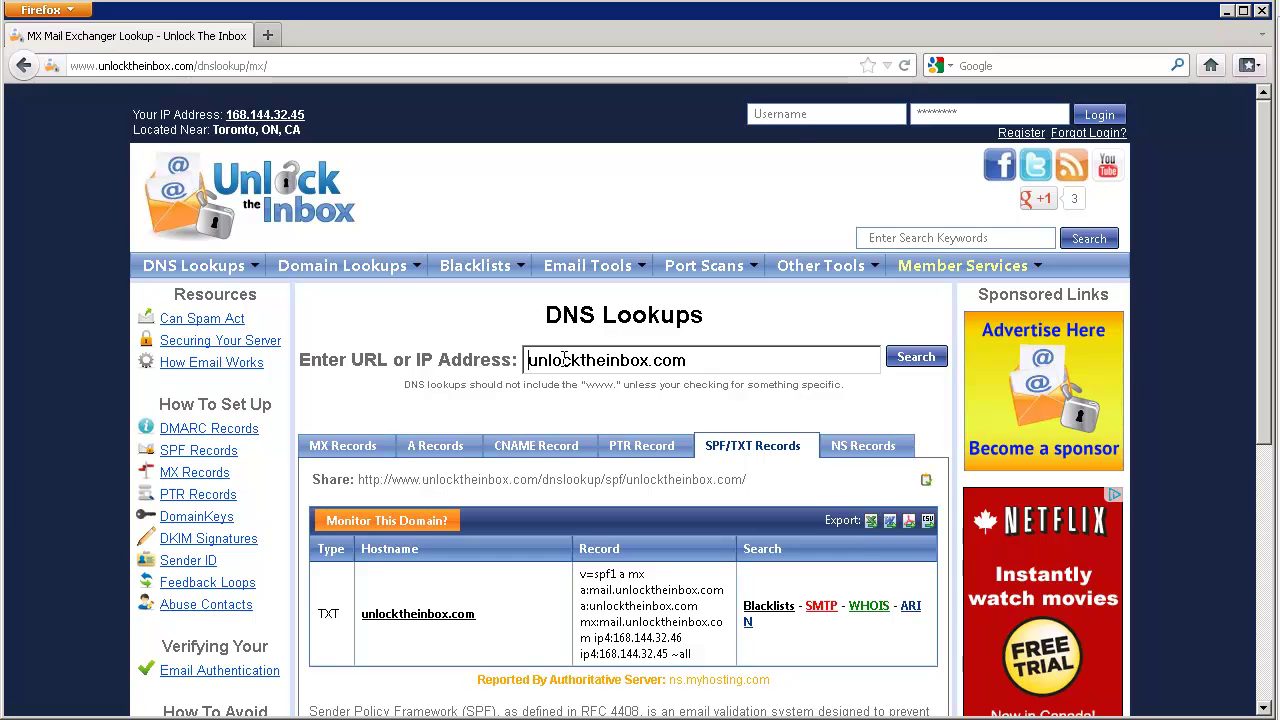
Look up _dmarc.unlocktheinbox.com again and view its DMARC TXT record.
text(_)
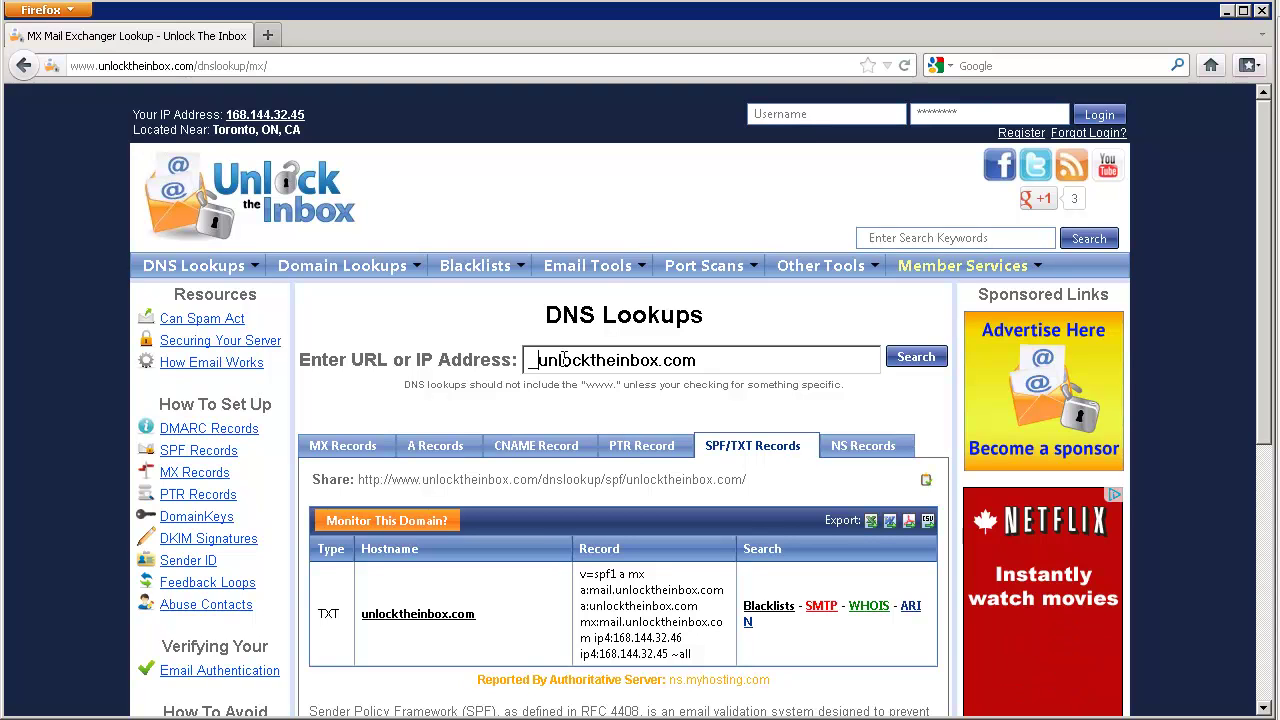
text(dmarc.)
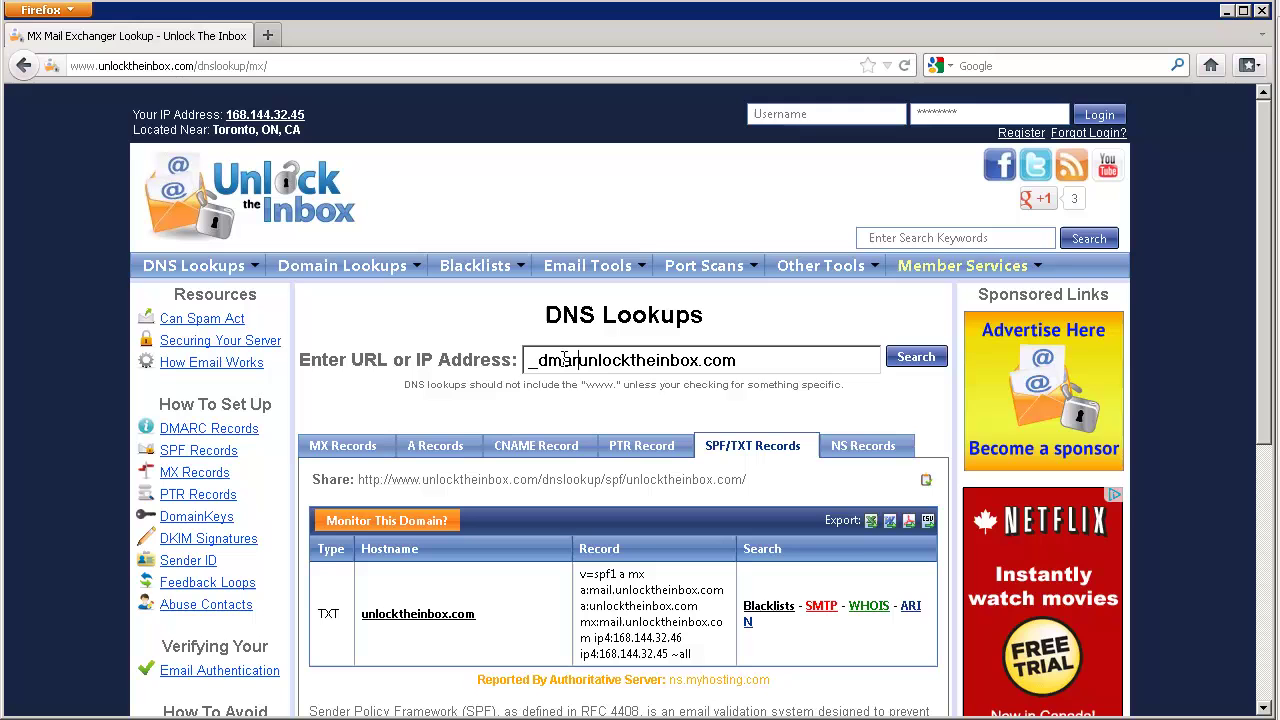
key(Return)
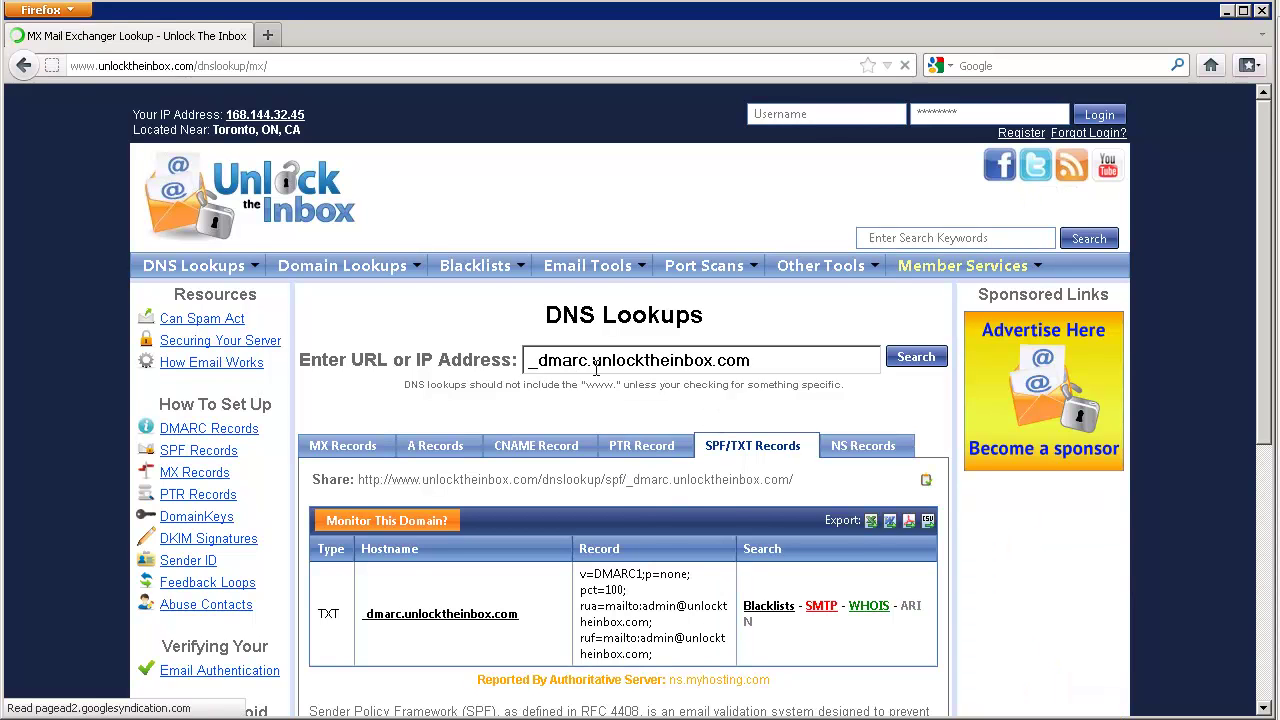
scroll(630, 460, down, 2)
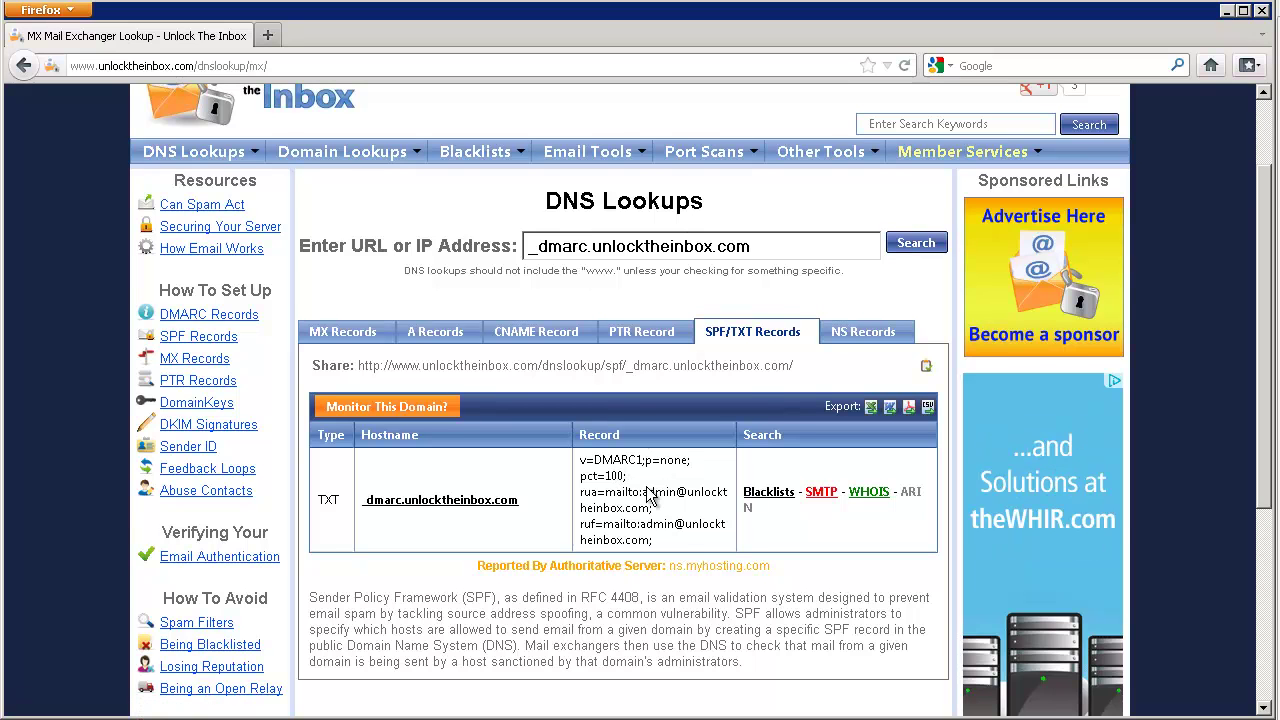
scroll(668, 505, down, 2)
scroll(700, 430, up, 2)
scroll(592, 462, down, 2)
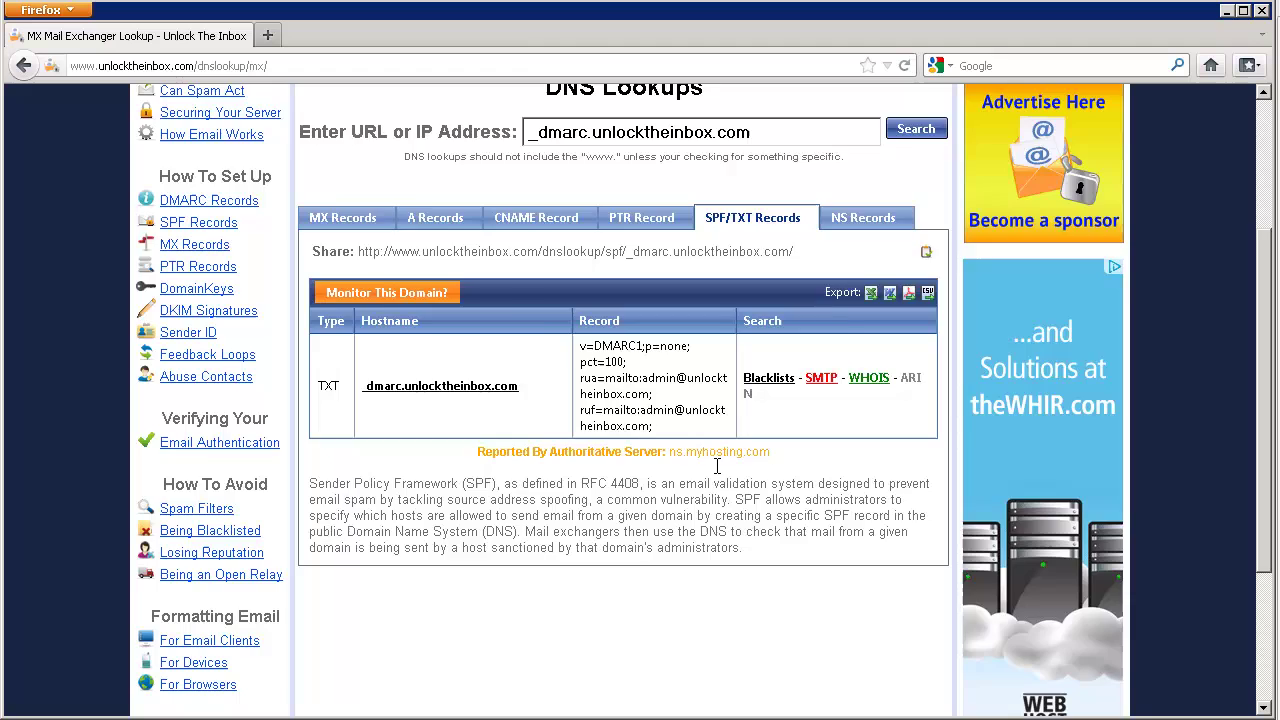
scroll(723, 420, up, 4)
scroll(723, 380, down, 10)
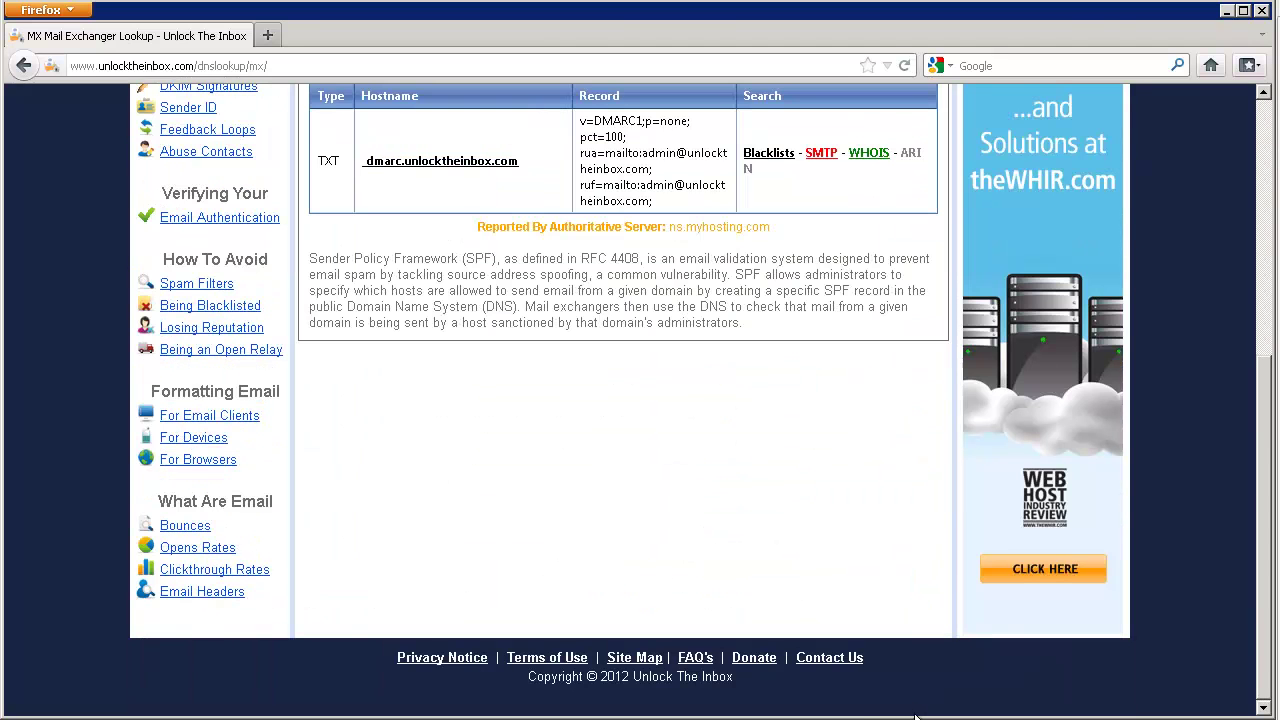
Go to the Contact Us page from the footer and look over its name, email, subject and message form.
click(850, 660)
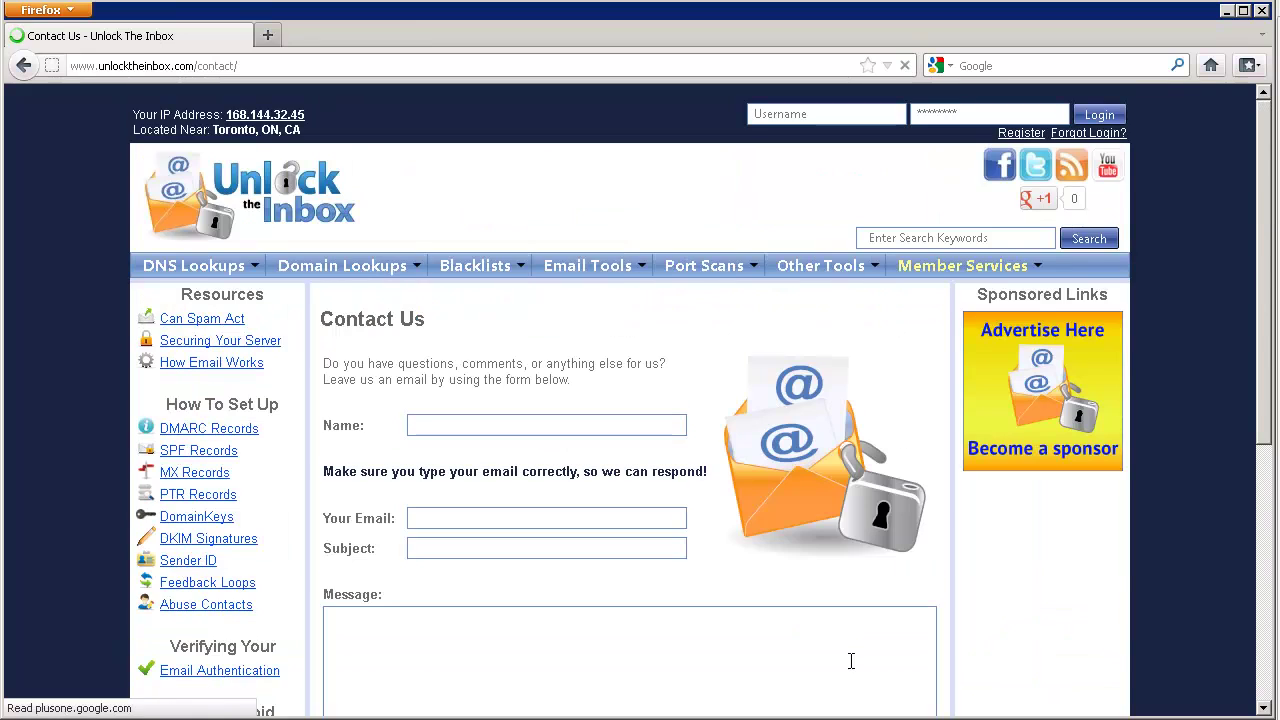
scroll(980, 655, down, 3)
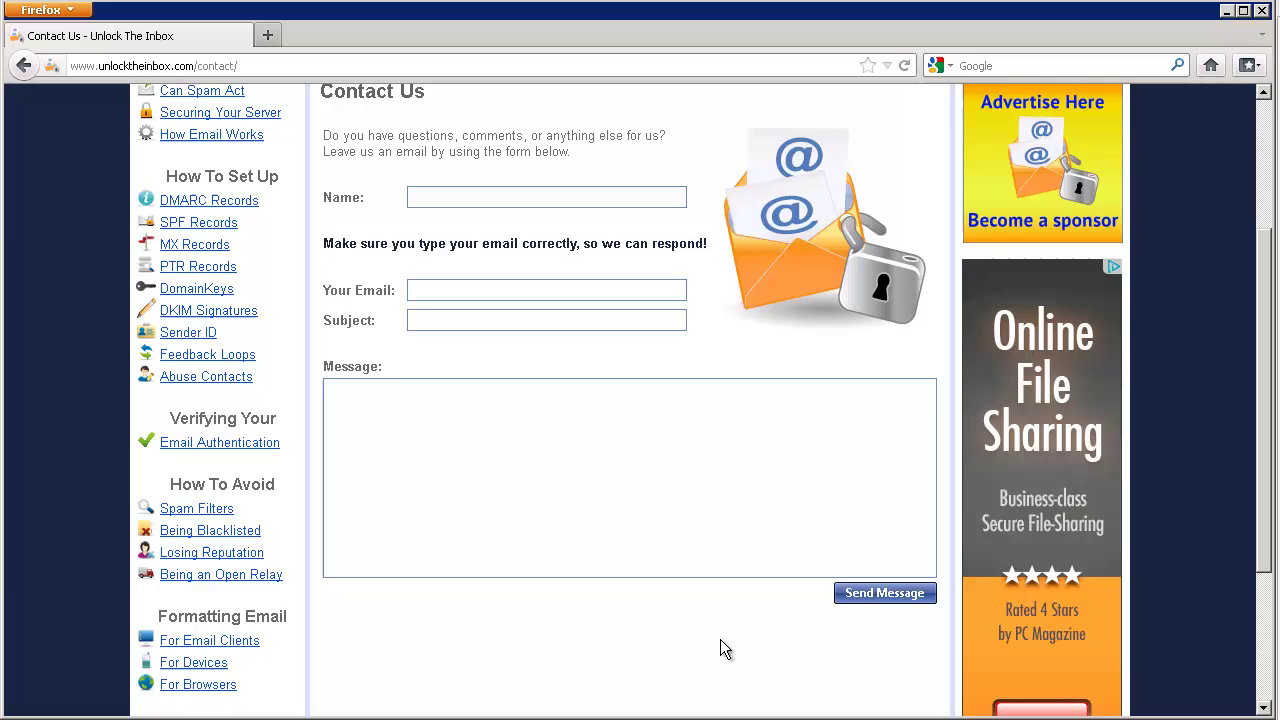
scroll(660, 580, up, 3)
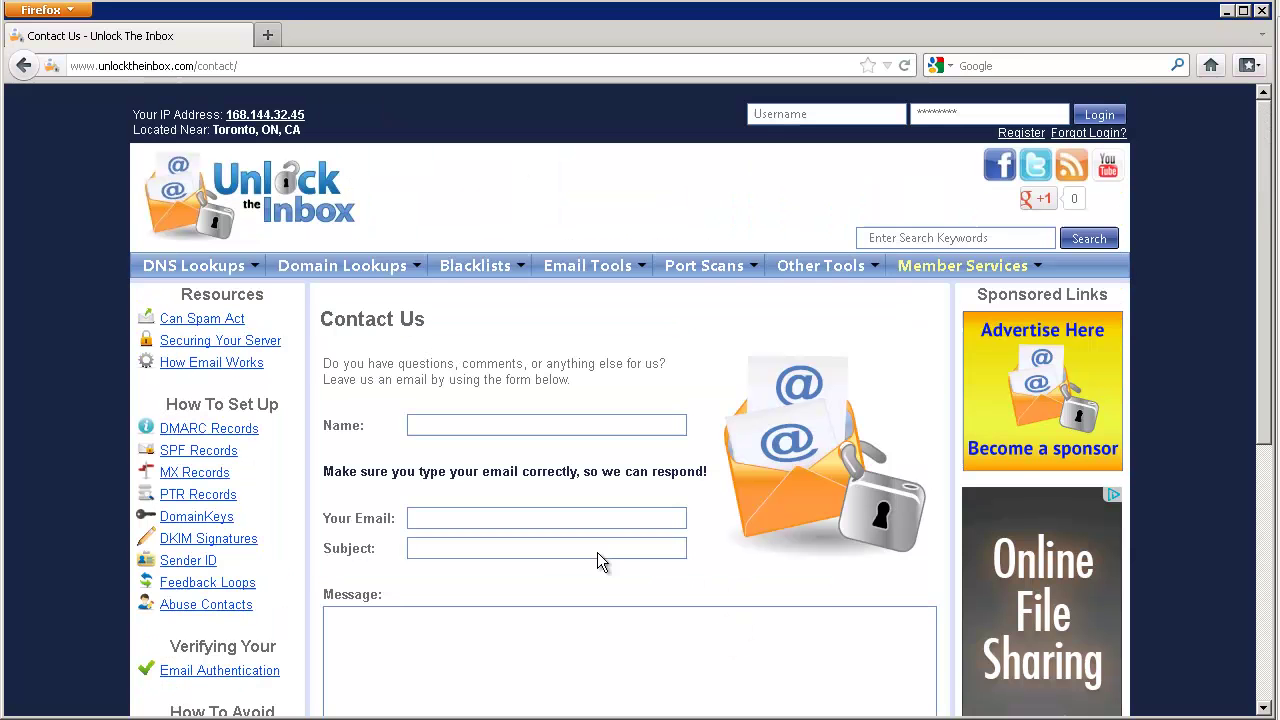